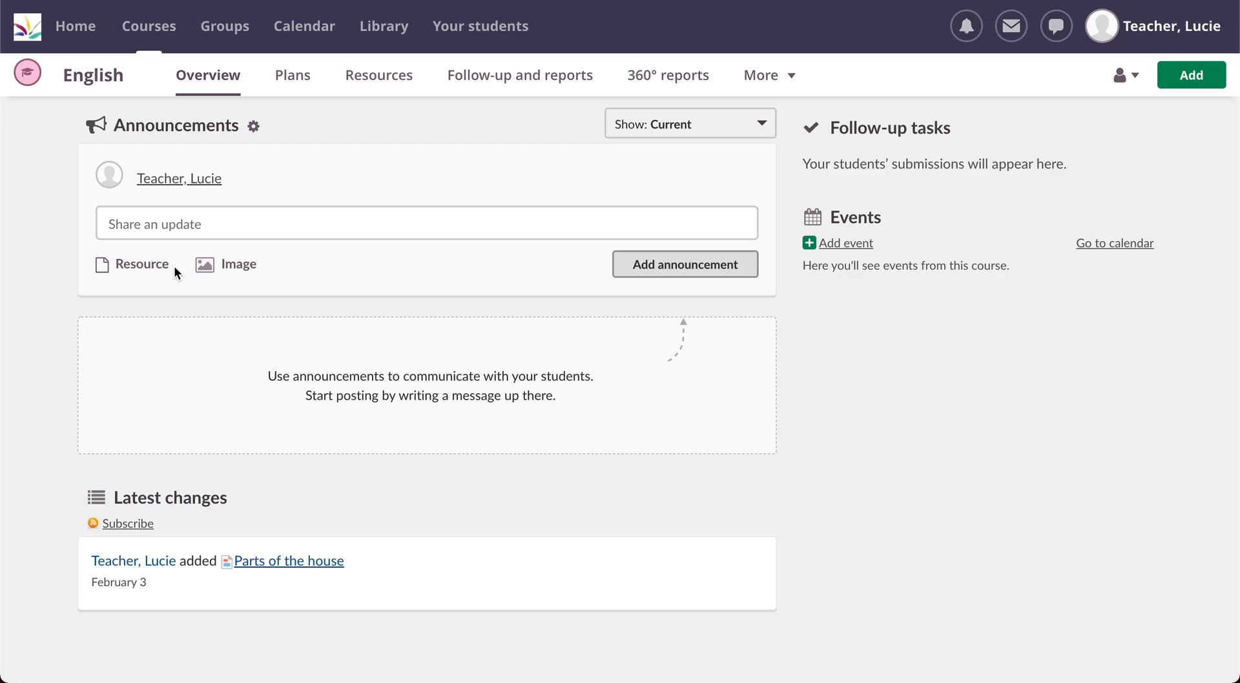
Step: Create a new assignment in the English course's resources titled "Parts of the house" with the description "Make the assignment."
left_click(376, 80)
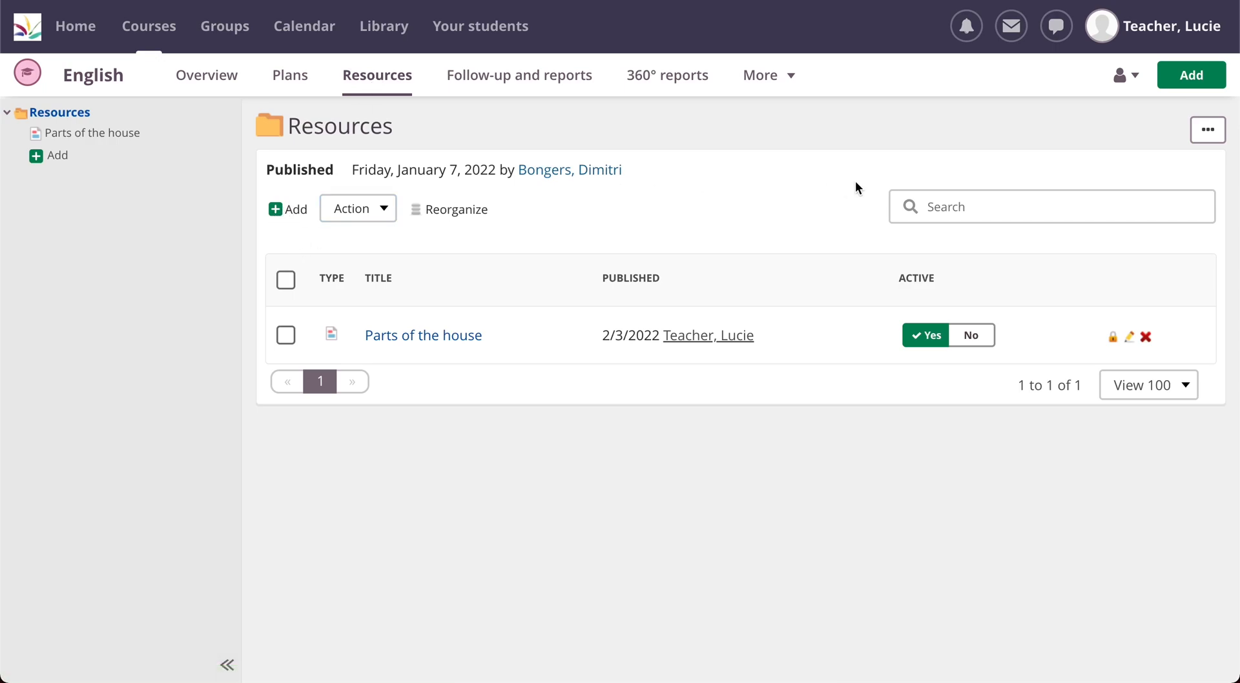
left_click(1188, 76)
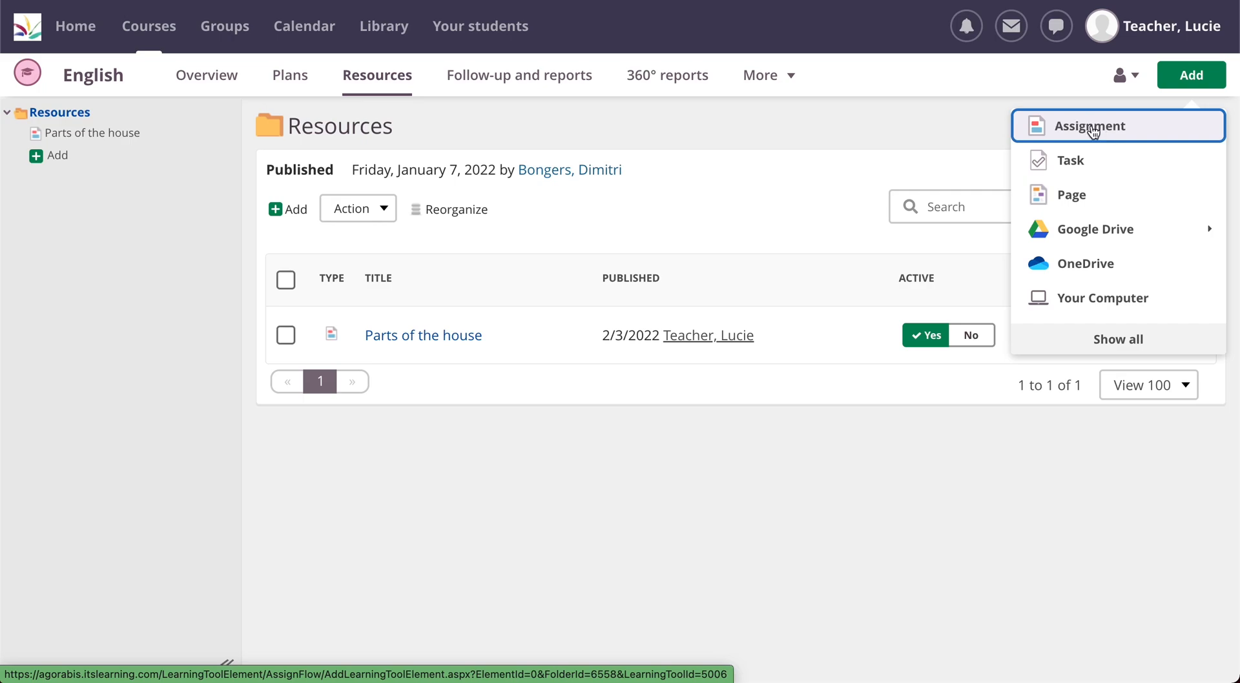
left_click(1094, 128)
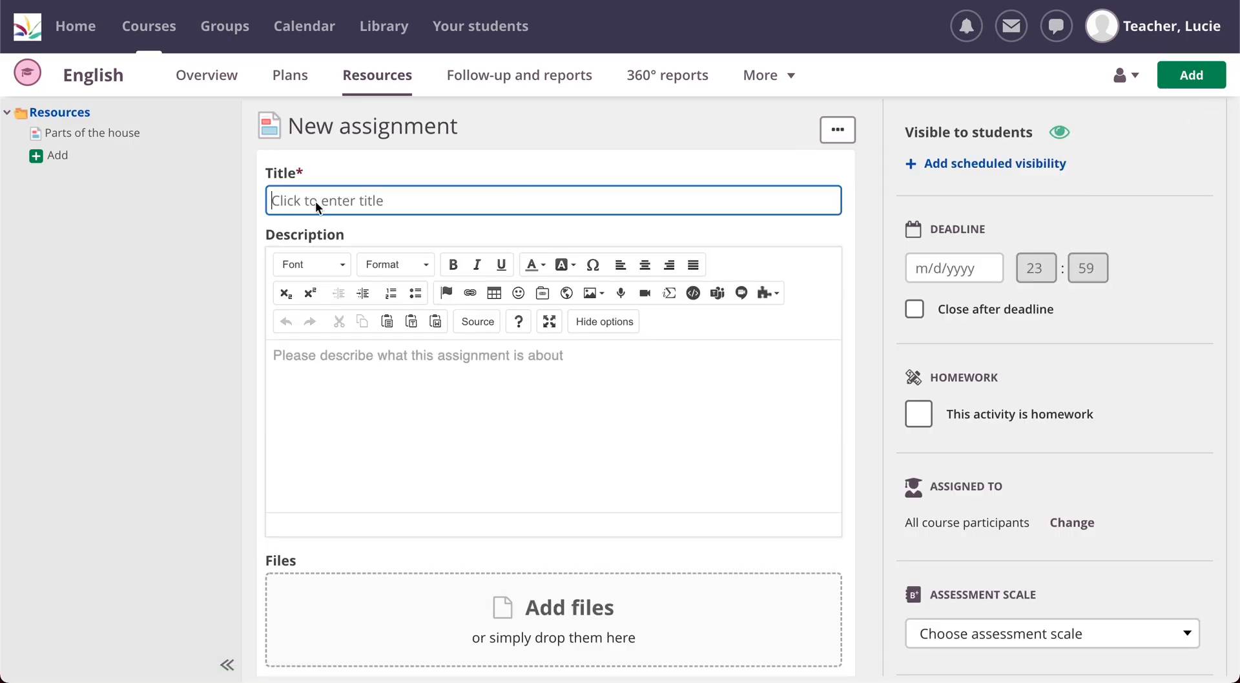
type("Parts of the house")
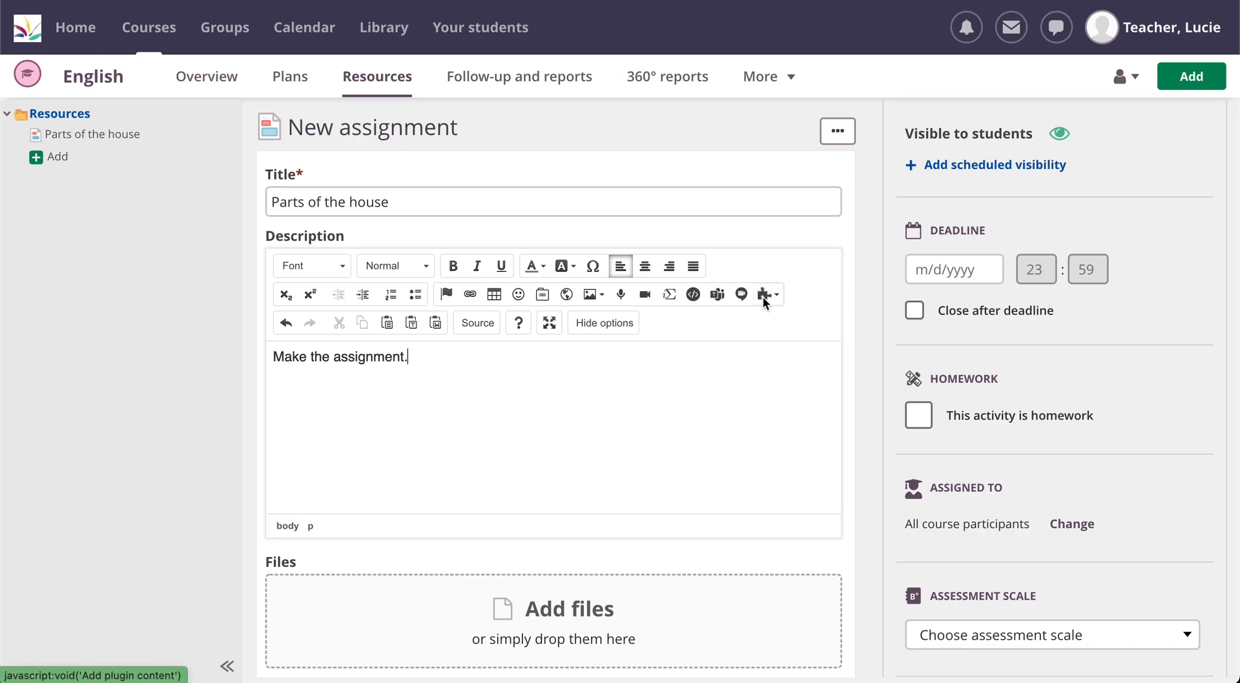
Step: Open the BookWidgets plugin from the assignment's description editor and create a new widget of type Worksheet
left_click(764, 297)
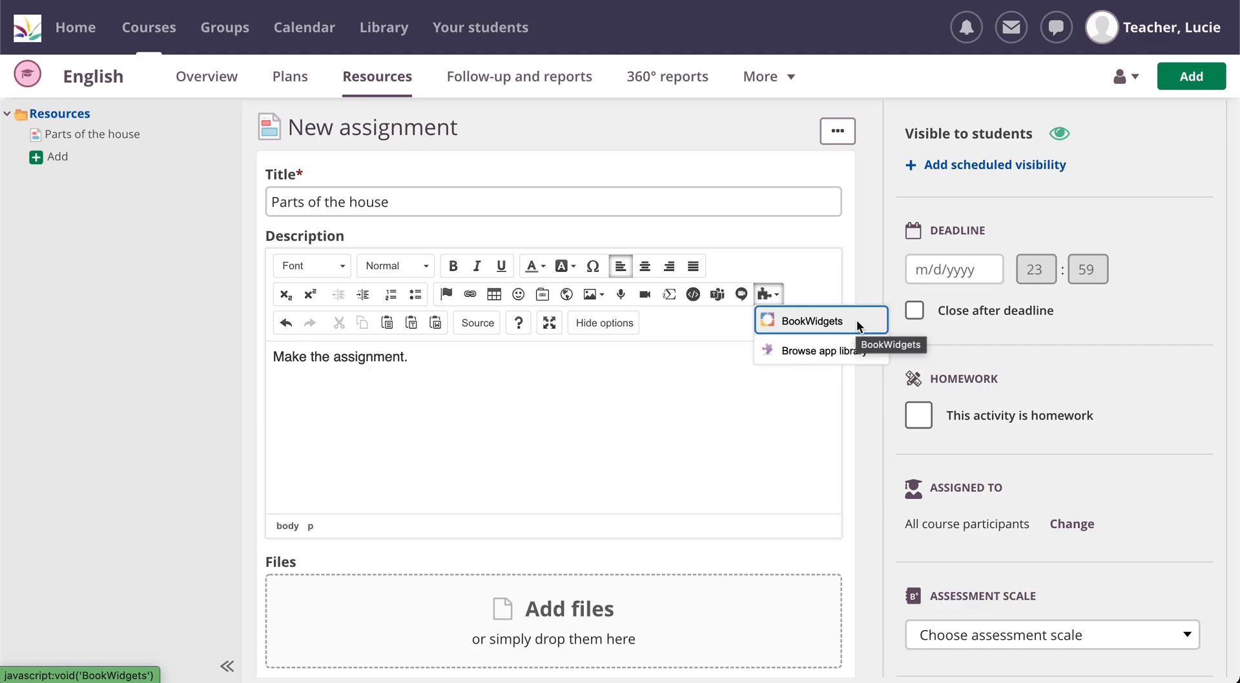
left_click(819, 321)
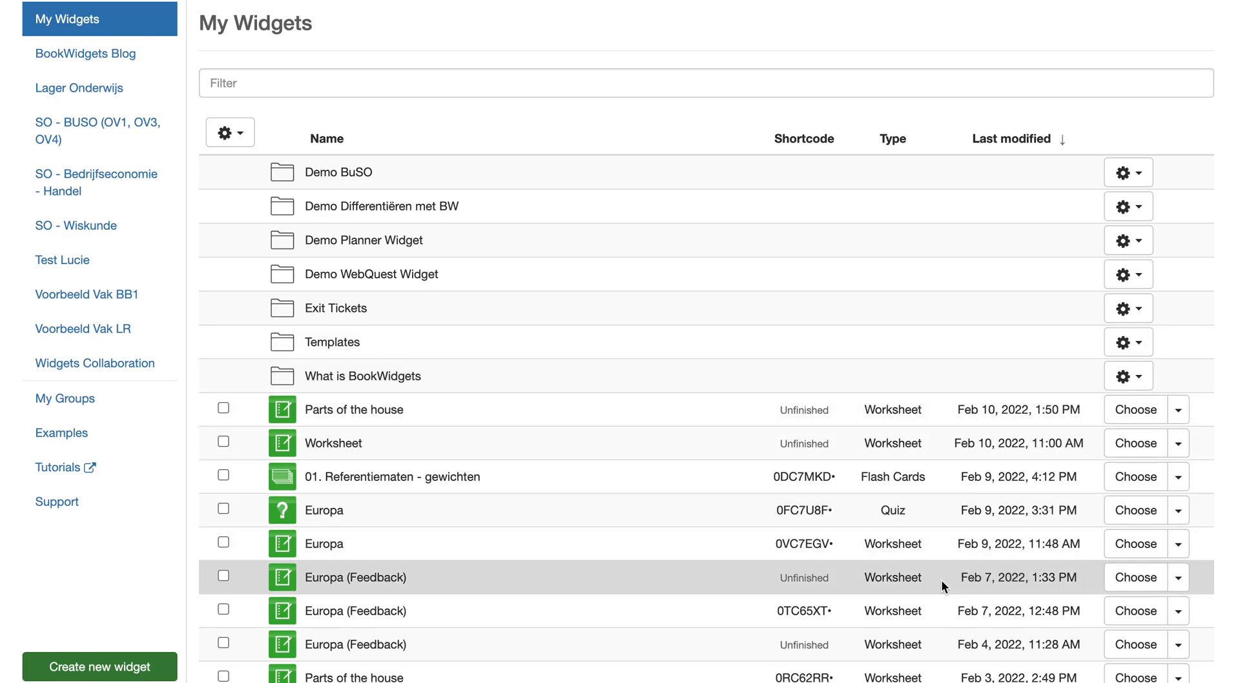
left_click(1135, 677)
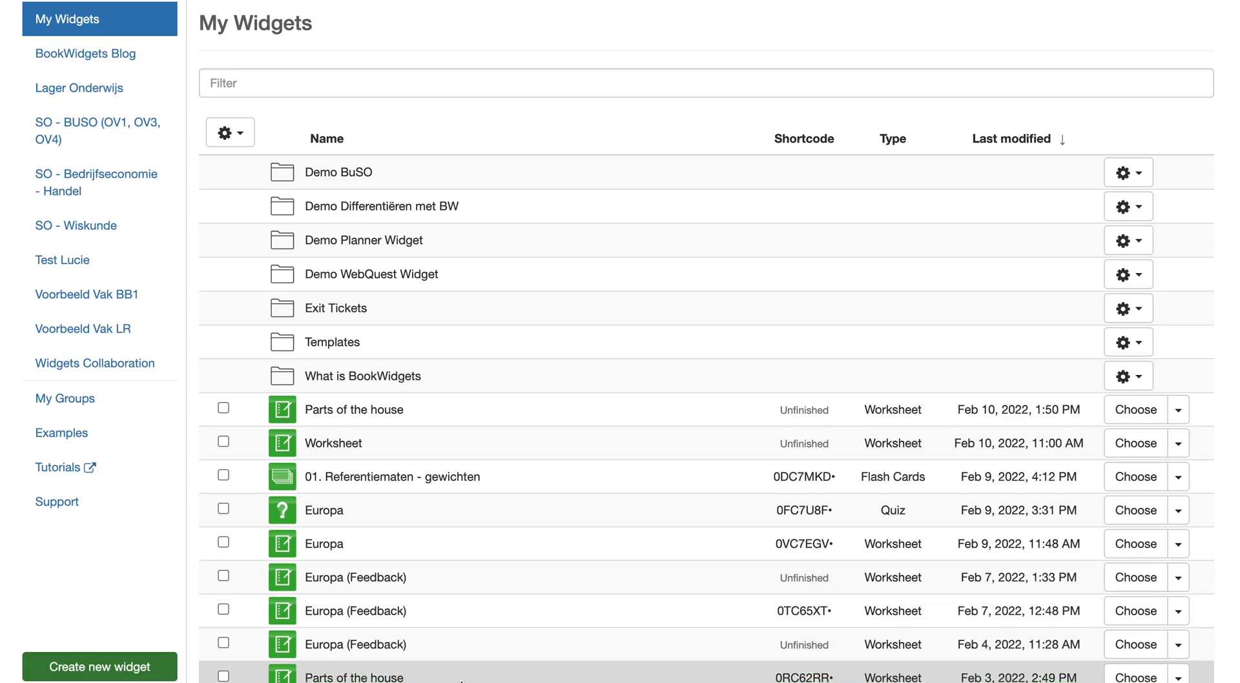
left_click(122, 671)
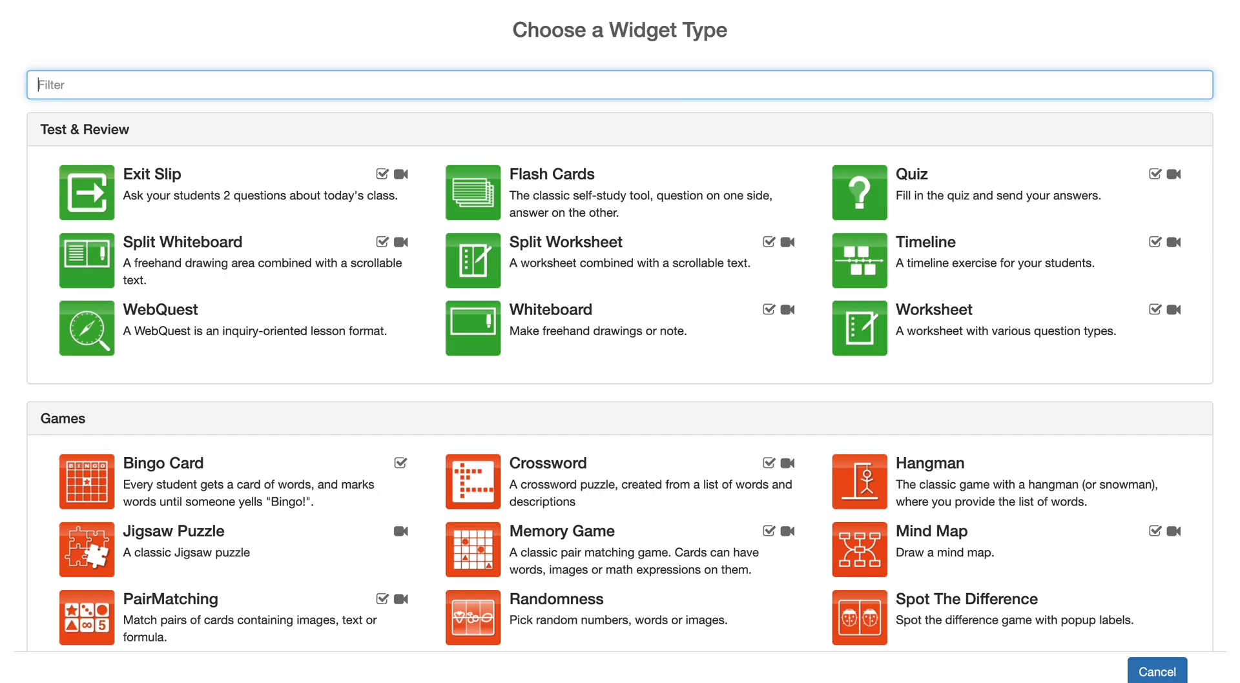
scroll(450, 610, "down", 15)
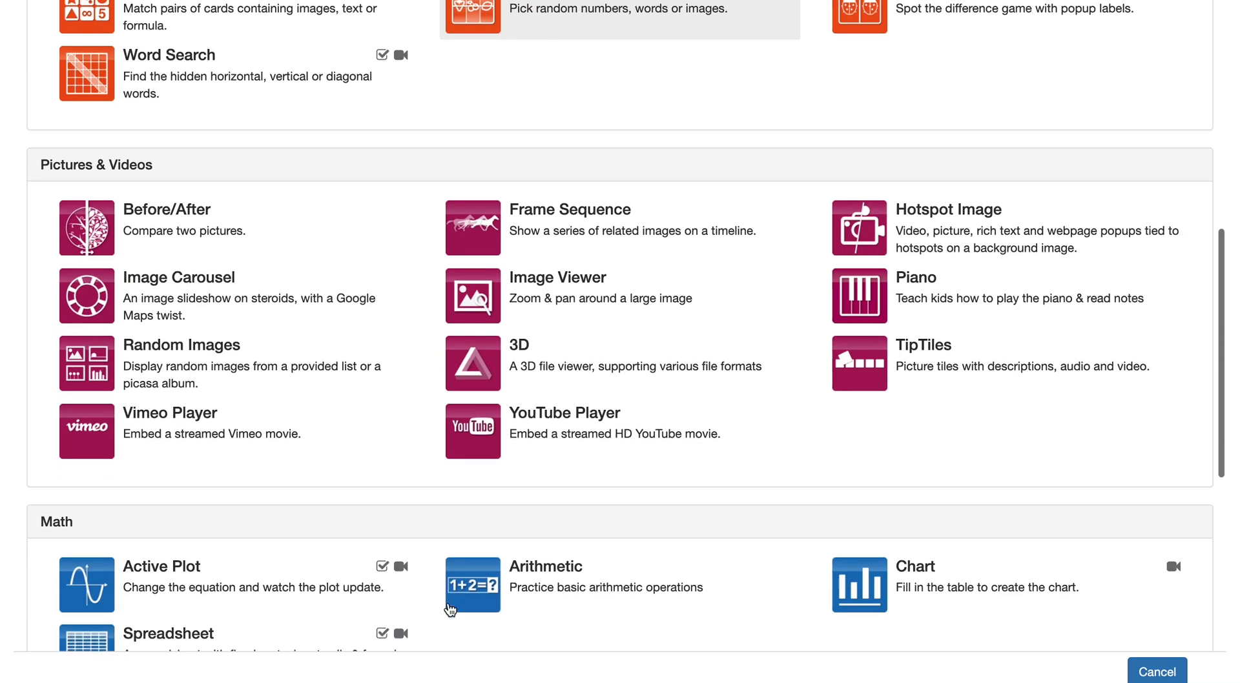
scroll(450, 610, "up", 15)
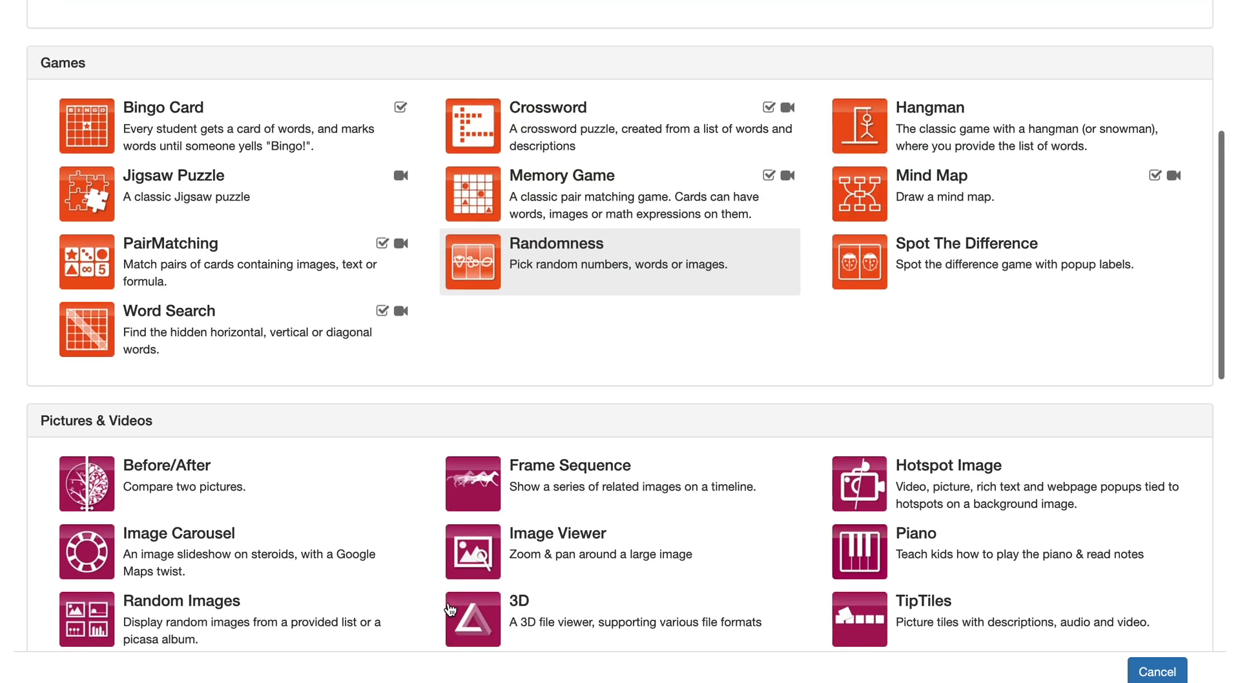
scroll(450, 609, "up", 3)
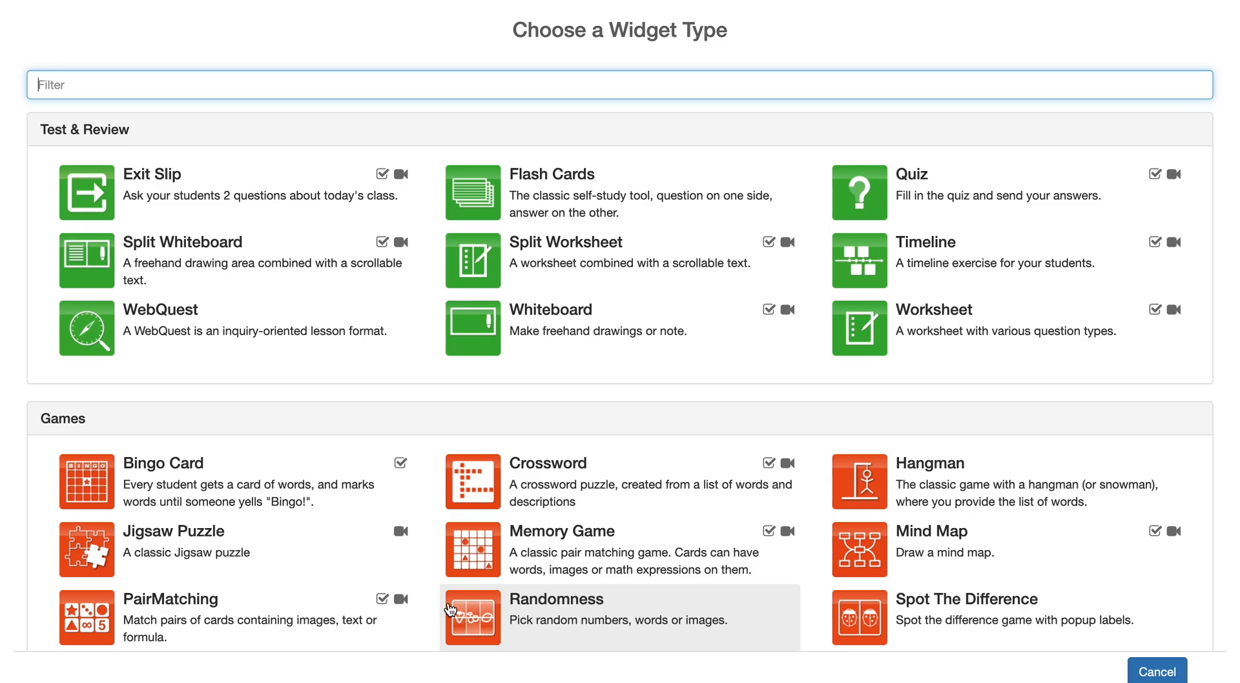
left_click(994, 337)
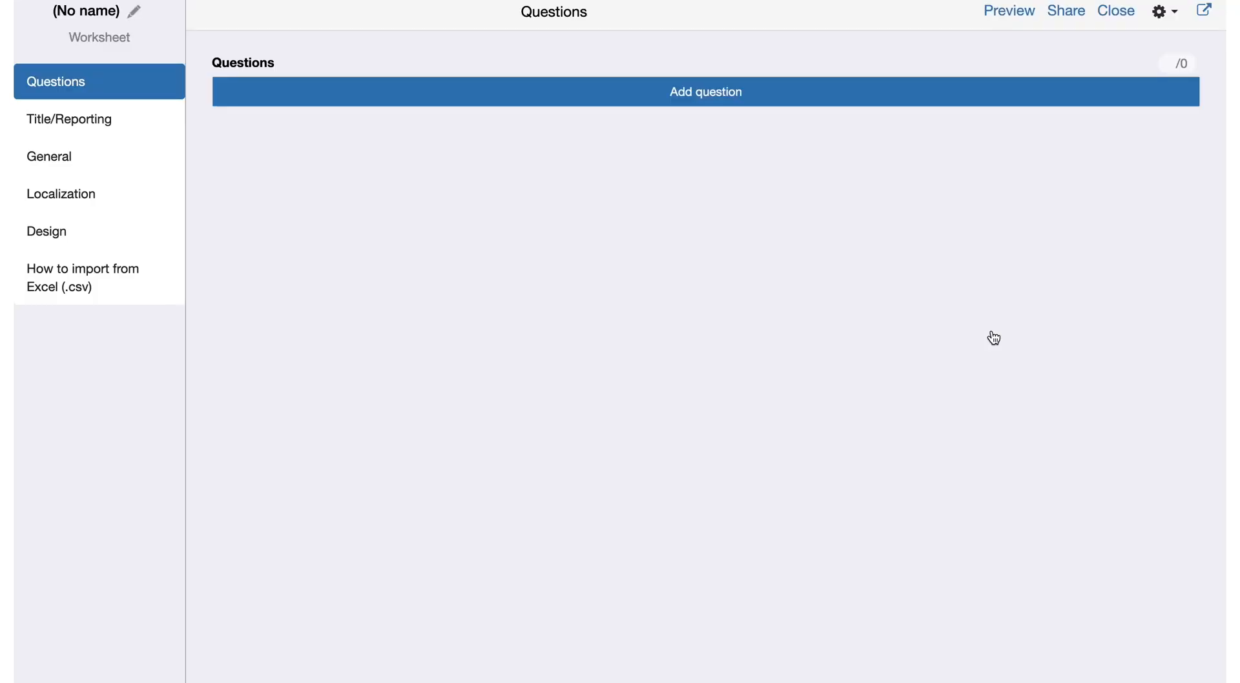
Step: Name the new worksheet widget "Parts of the house"
left_click(86, 11)
type("Part ")
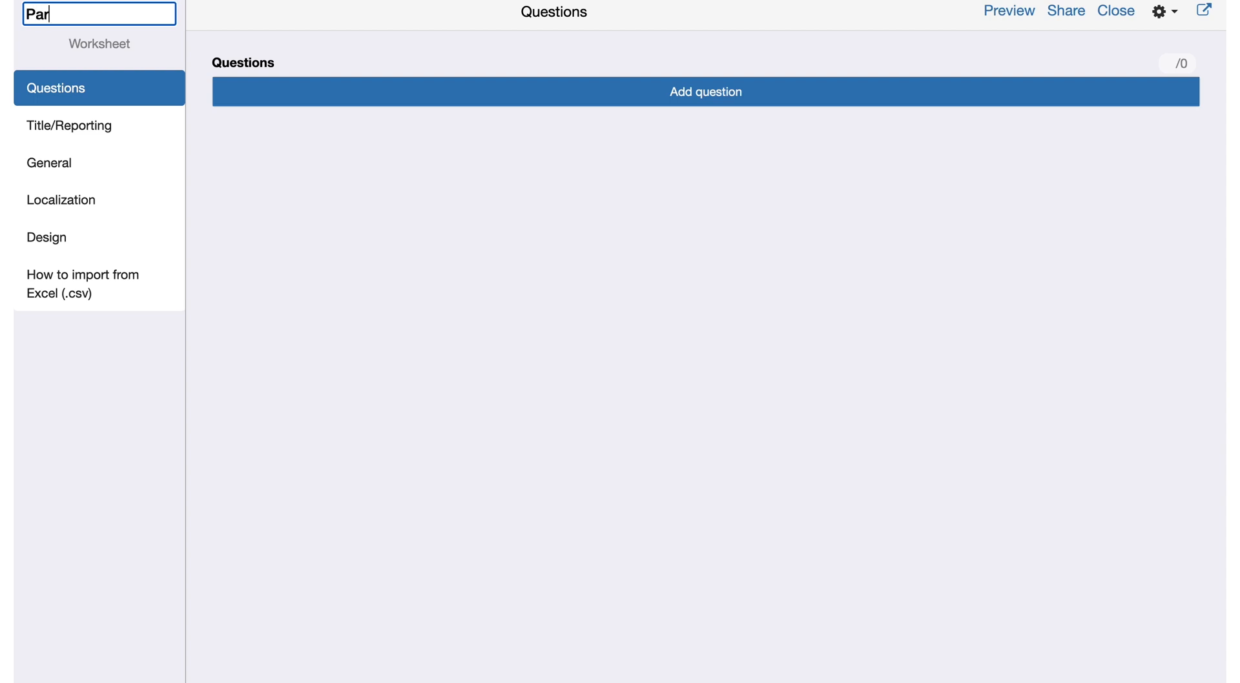
type("s of the house")
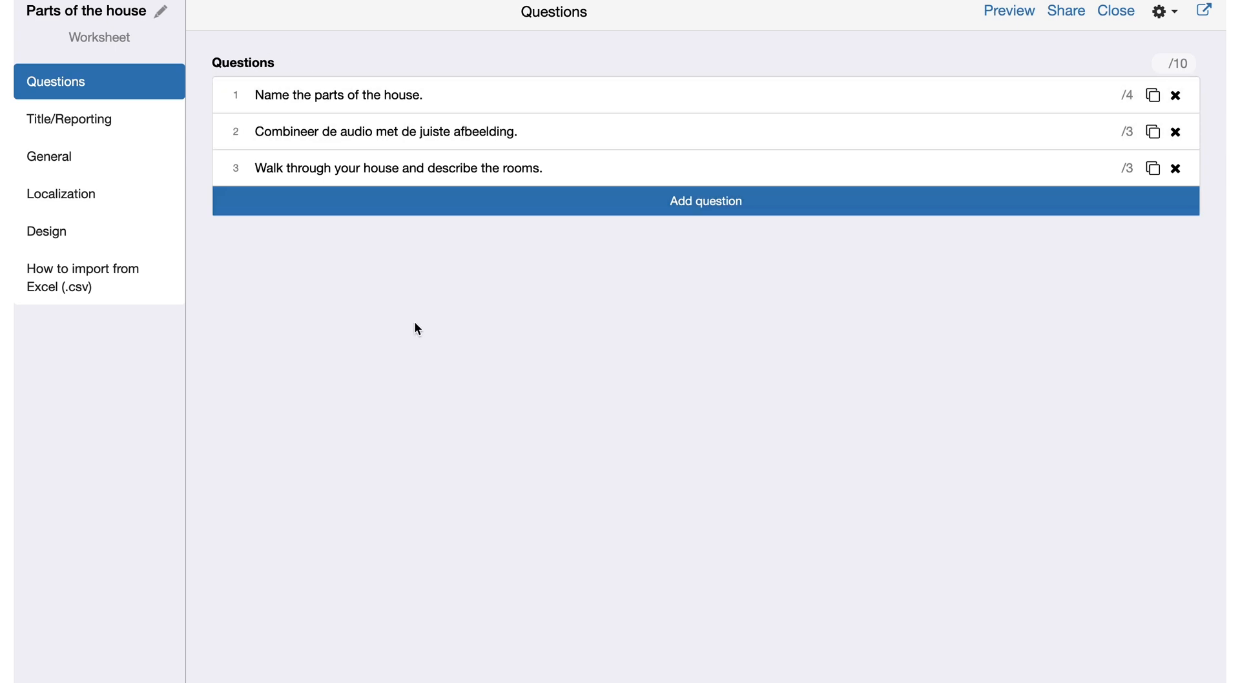
Step: Review the worksheet's reporting and general settings, and preview all its questions in the student view
left_click(109, 124)
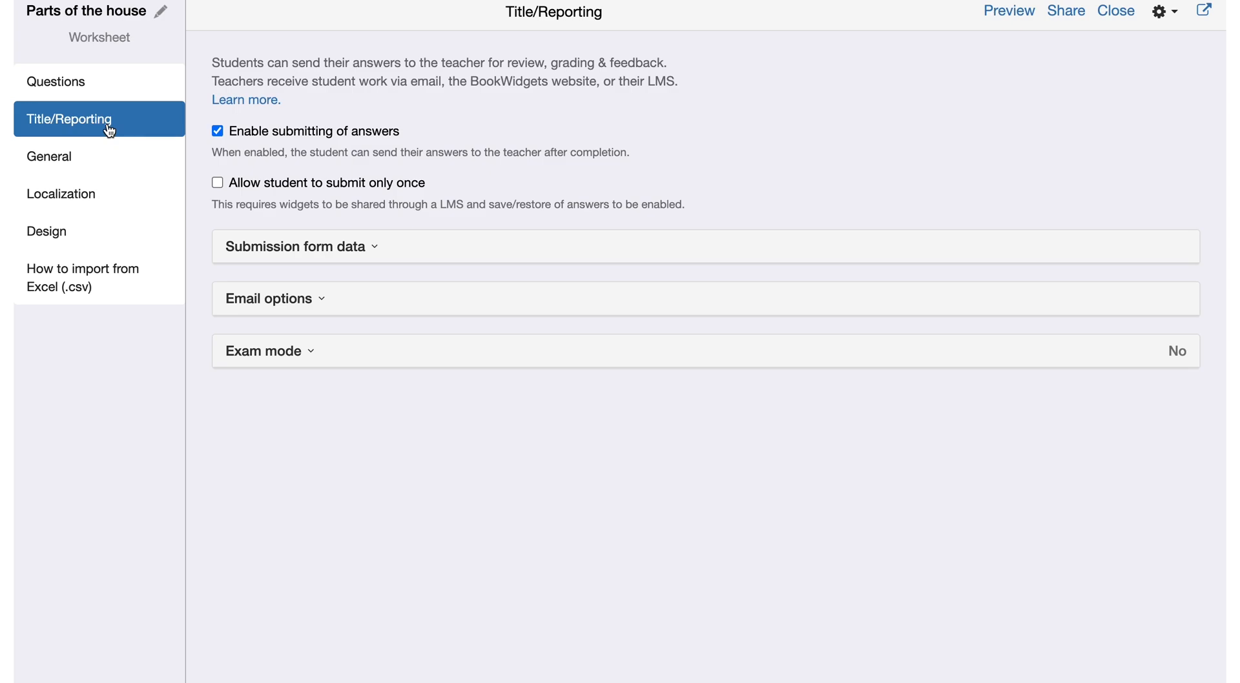
left_click(111, 164)
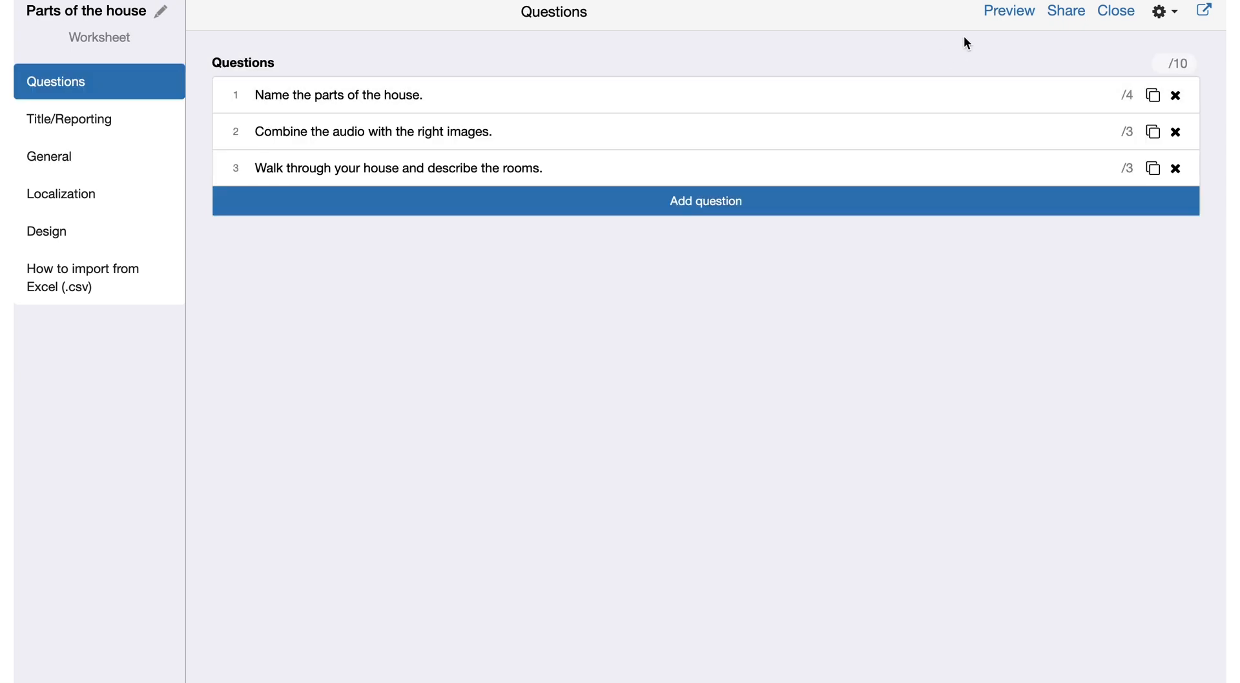
left_click(1006, 14)
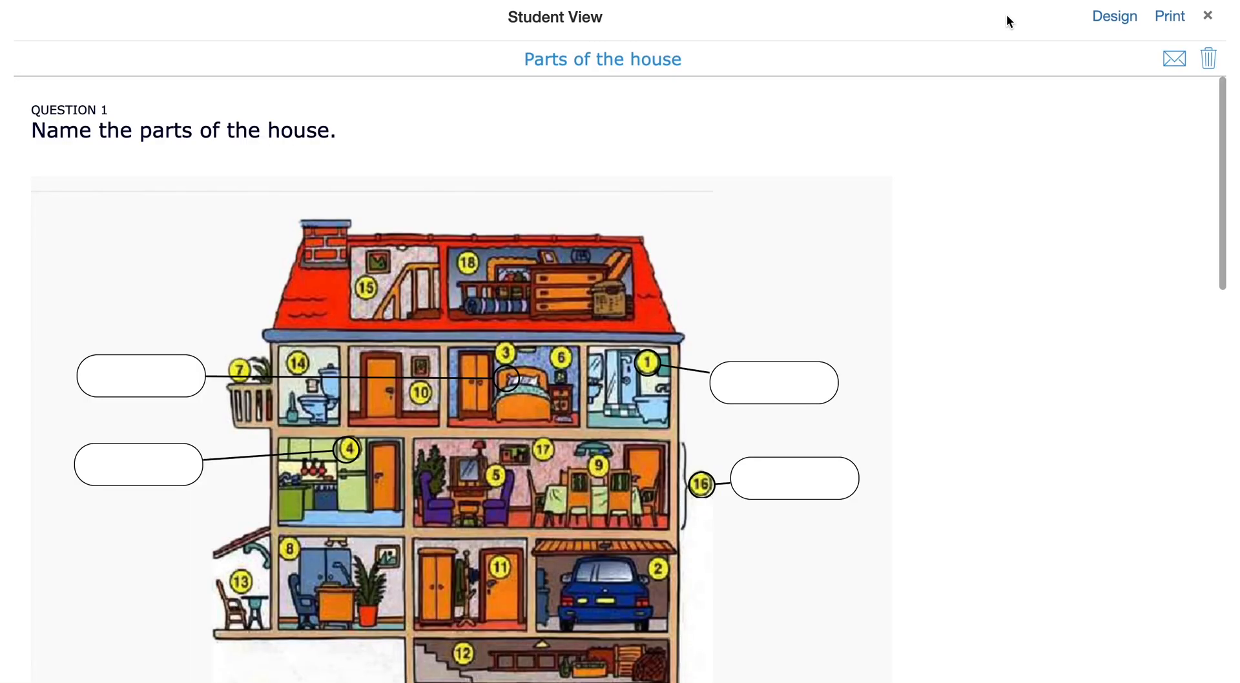
left_click(788, 481)
left_click(146, 373)
scroll(147, 374, "down", 15)
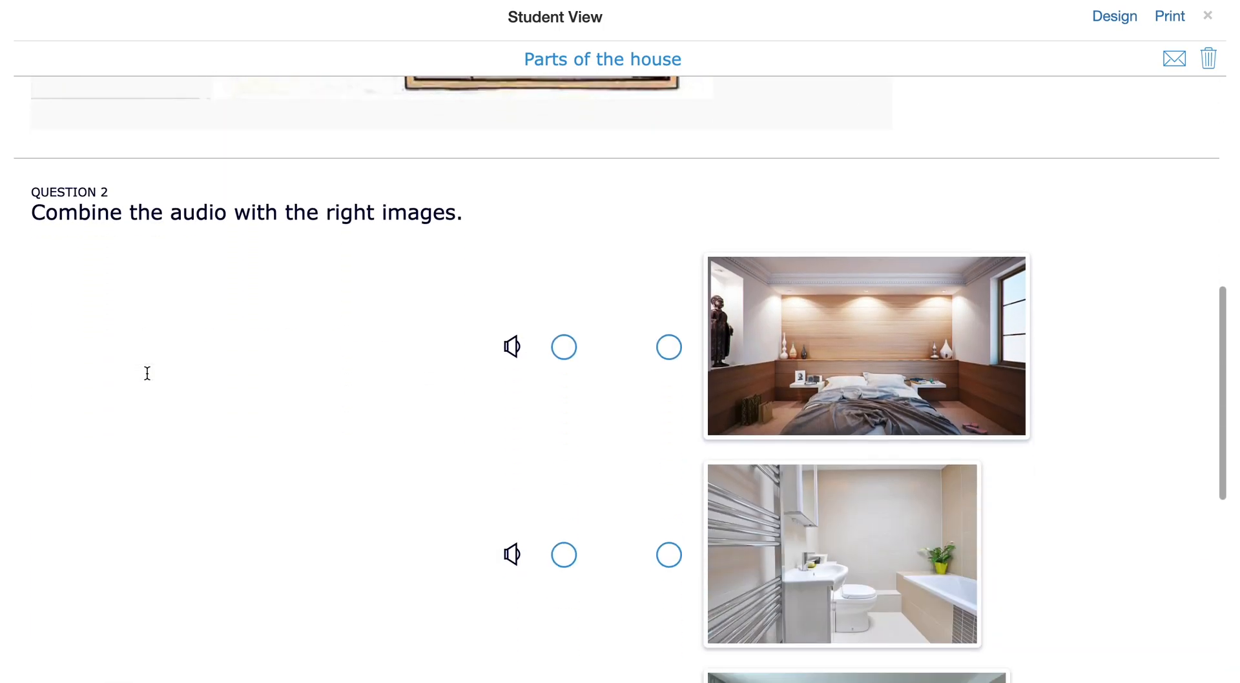
scroll(147, 373, "down", 3)
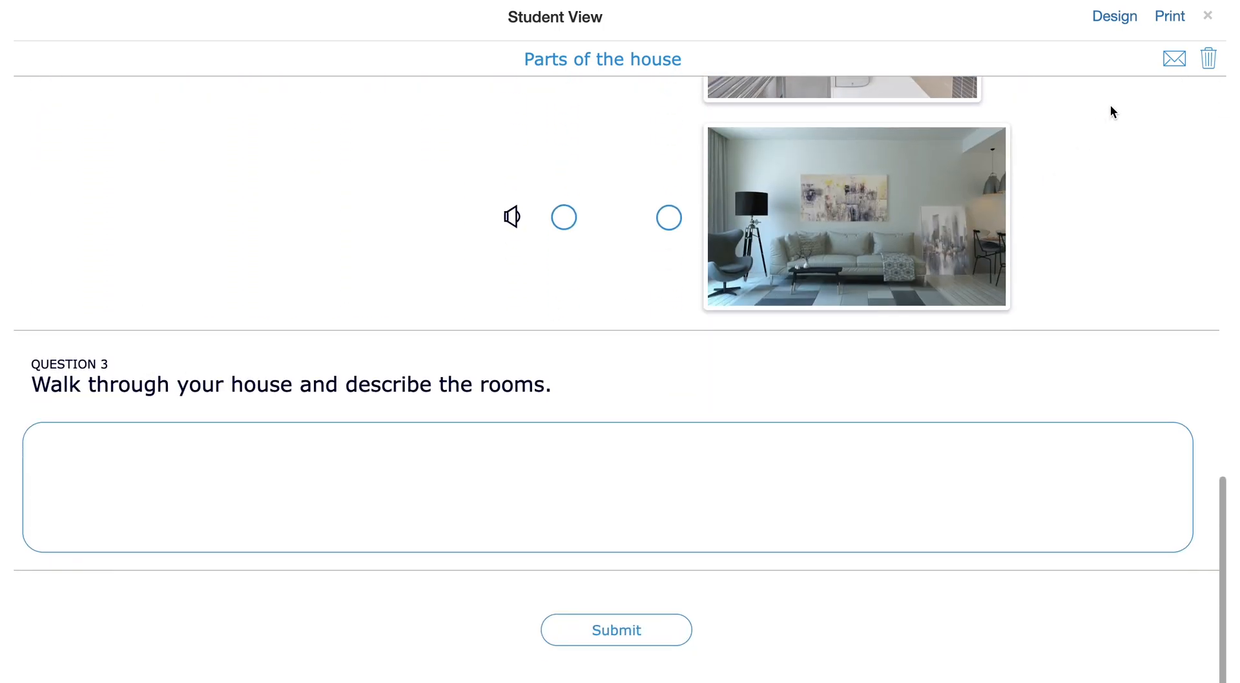
left_click(1207, 16)
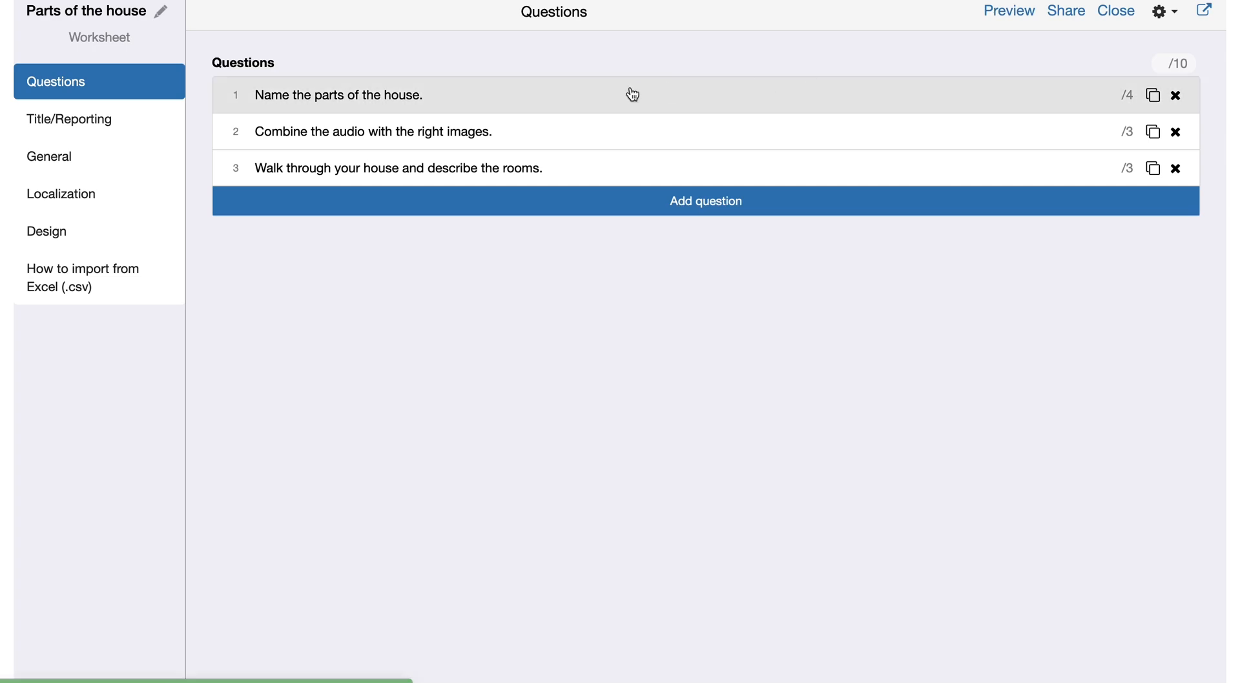
Step: Share the finished worksheet into the assignment description and create the assignment after reviewing its deadline, homework and assessment options
left_click(1071, 19)
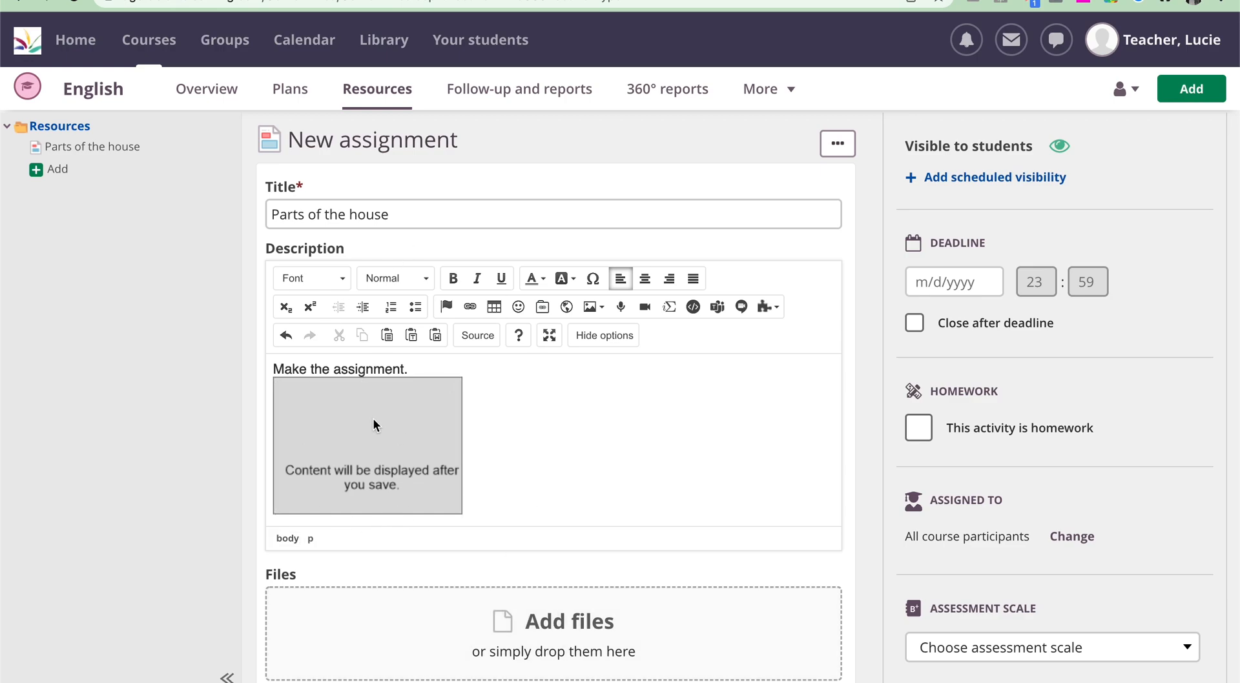
scroll(571, 442, "down", 3)
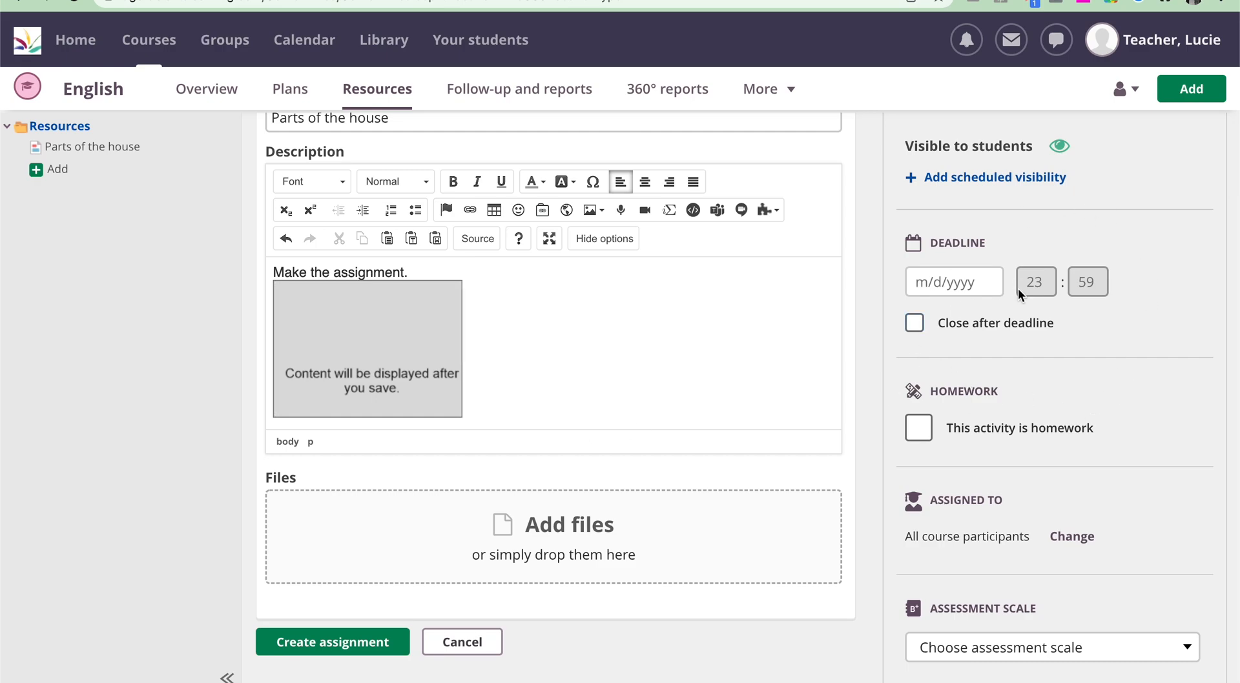
scroll(917, 320, "down", 2)
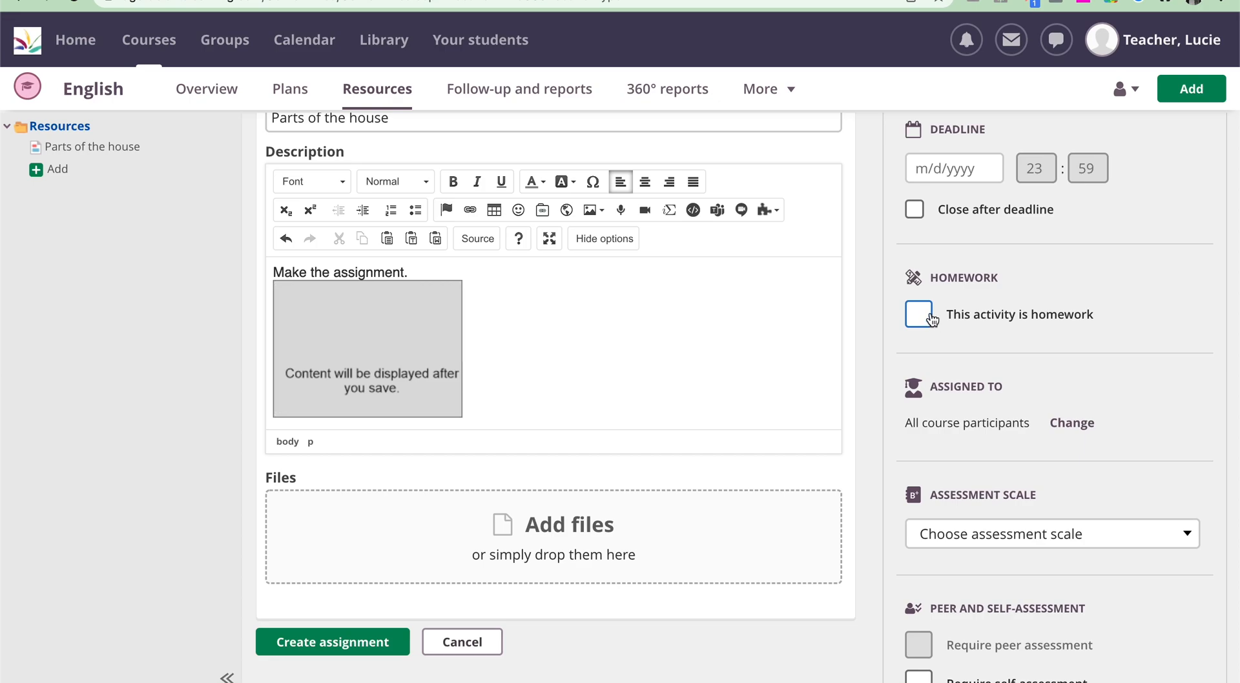
scroll(944, 316, "down", 5)
scroll(981, 281, "up", 3)
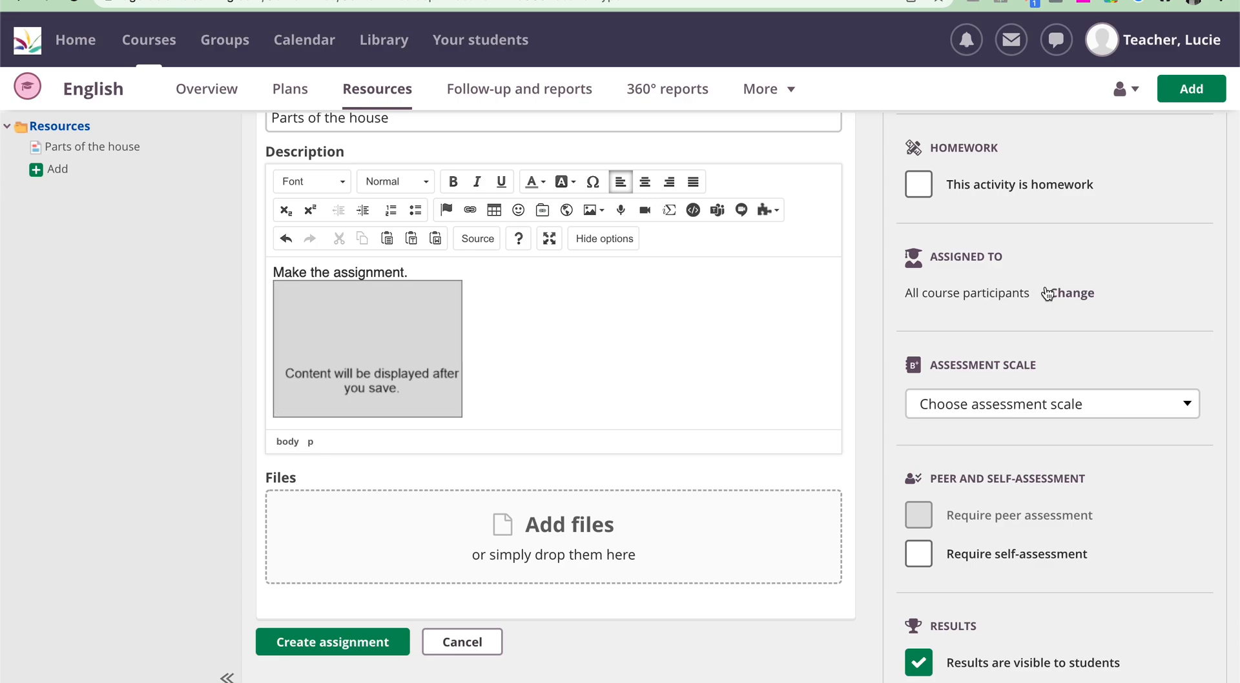
scroll(1064, 319, "down", 2)
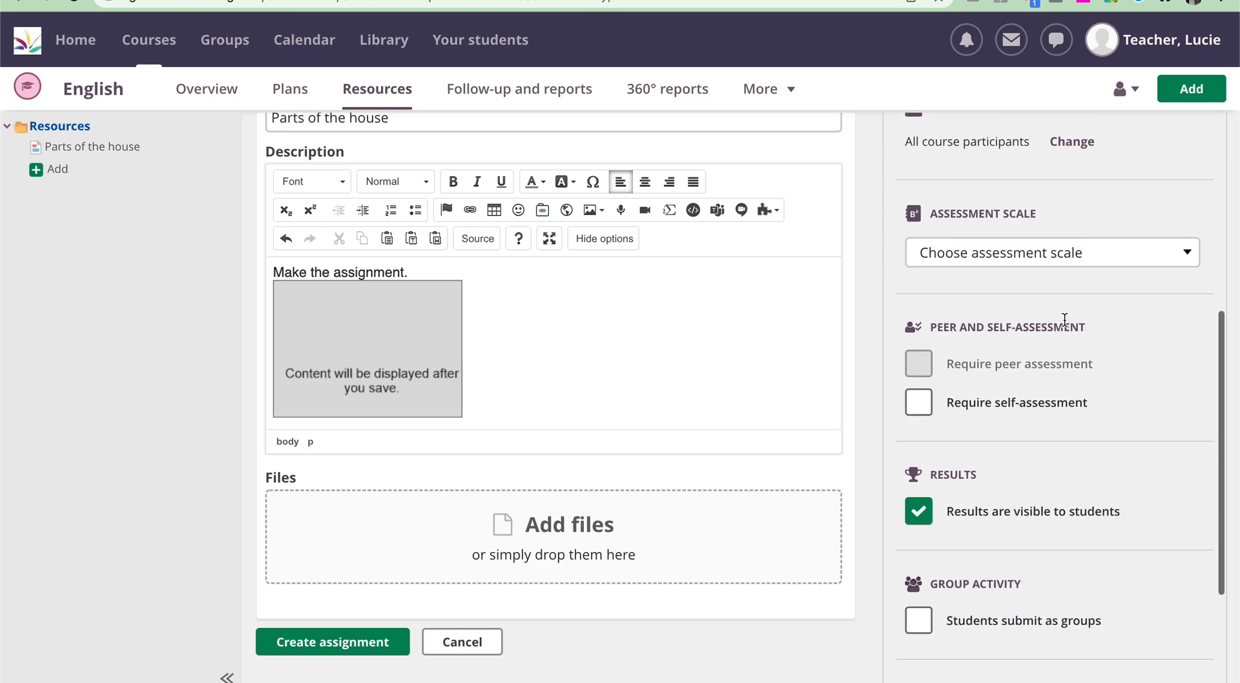
left_click(373, 652)
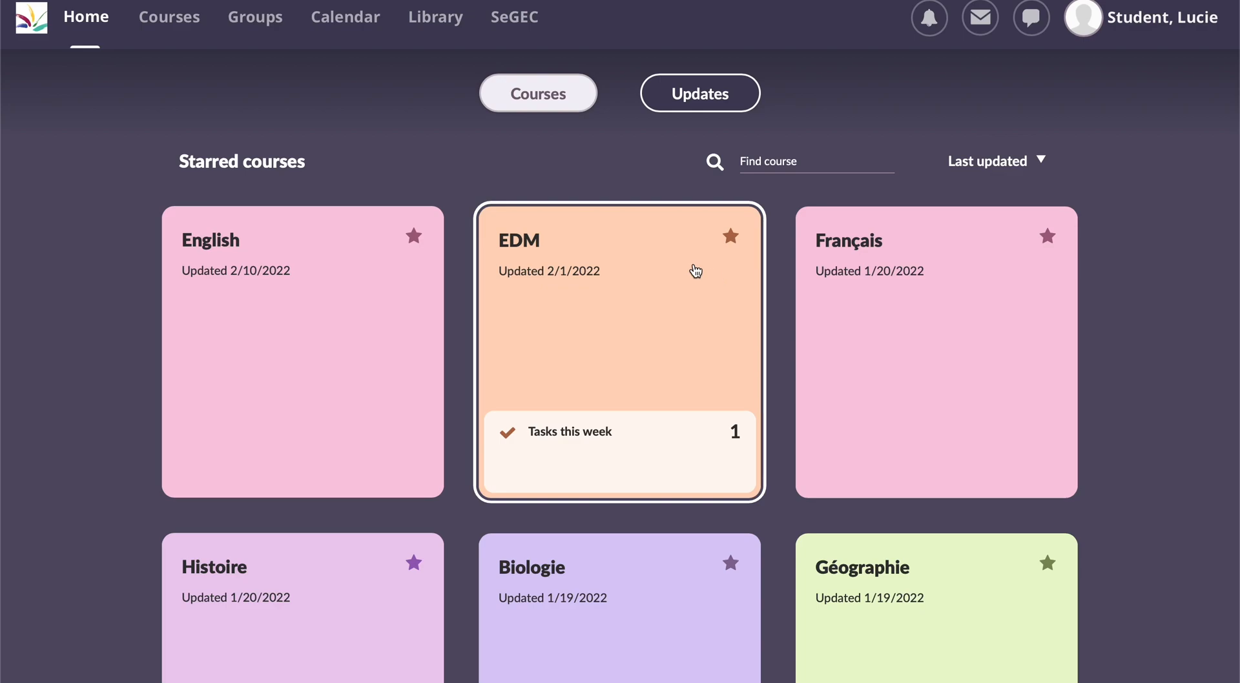
Step: In the student account, open the "Parts of the house" assignment from the English course's resources
left_click(255, 252)
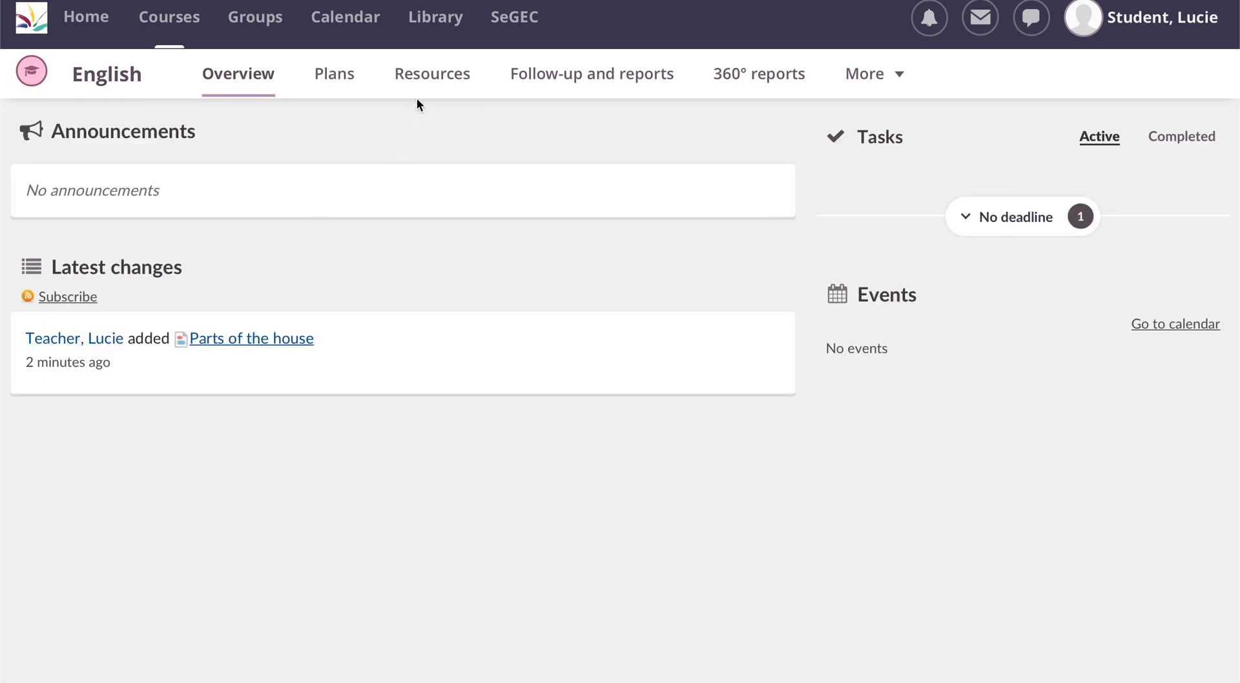
left_click(421, 82)
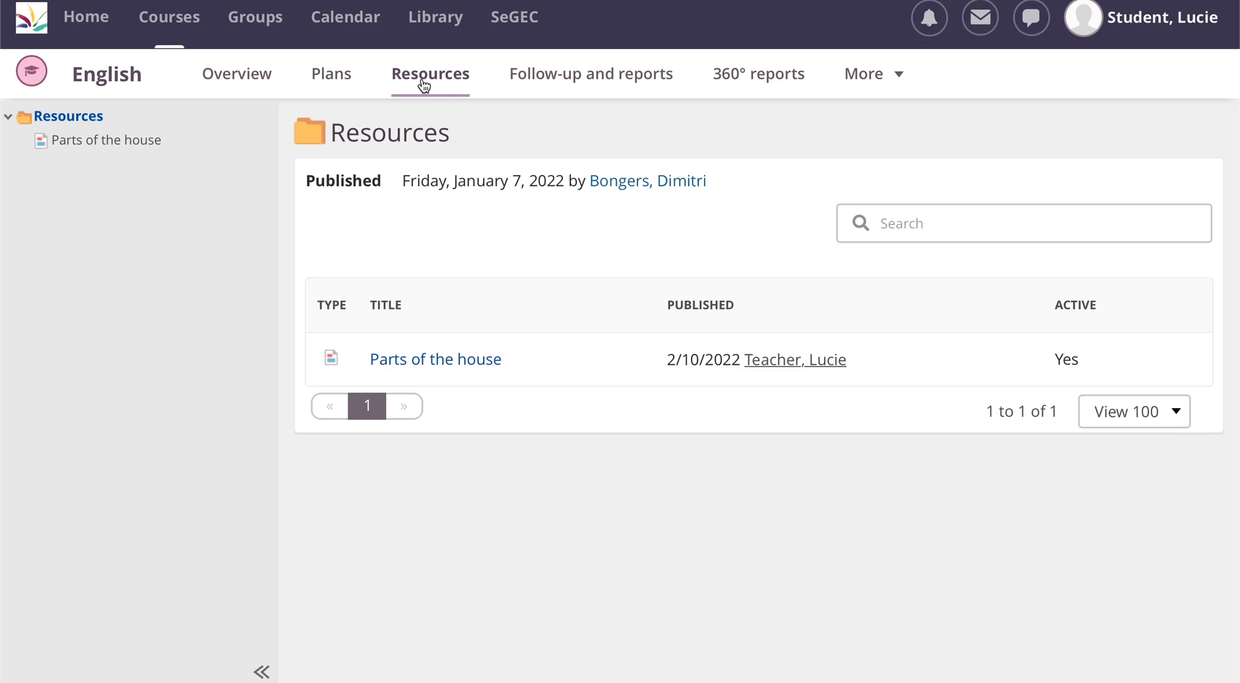
left_click(468, 368)
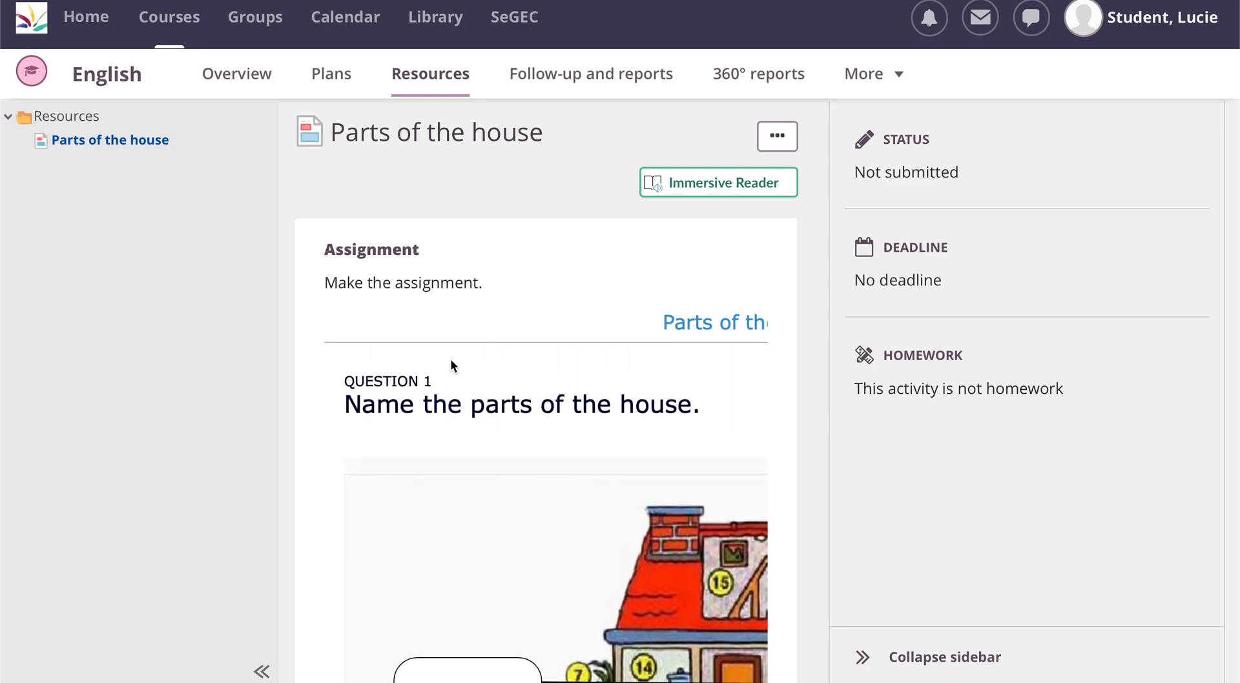
Step: Collapse both sidebars and look through the embedded worksheet's questions as the student
left_click(261, 673)
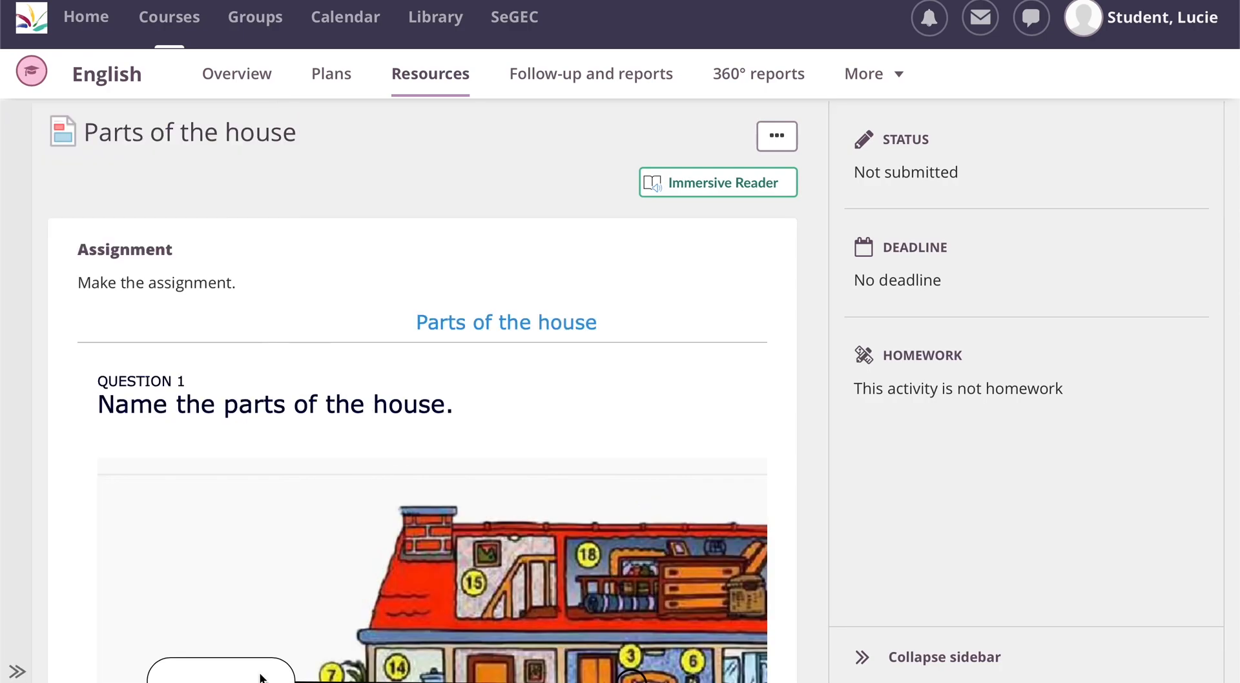
left_click(863, 658)
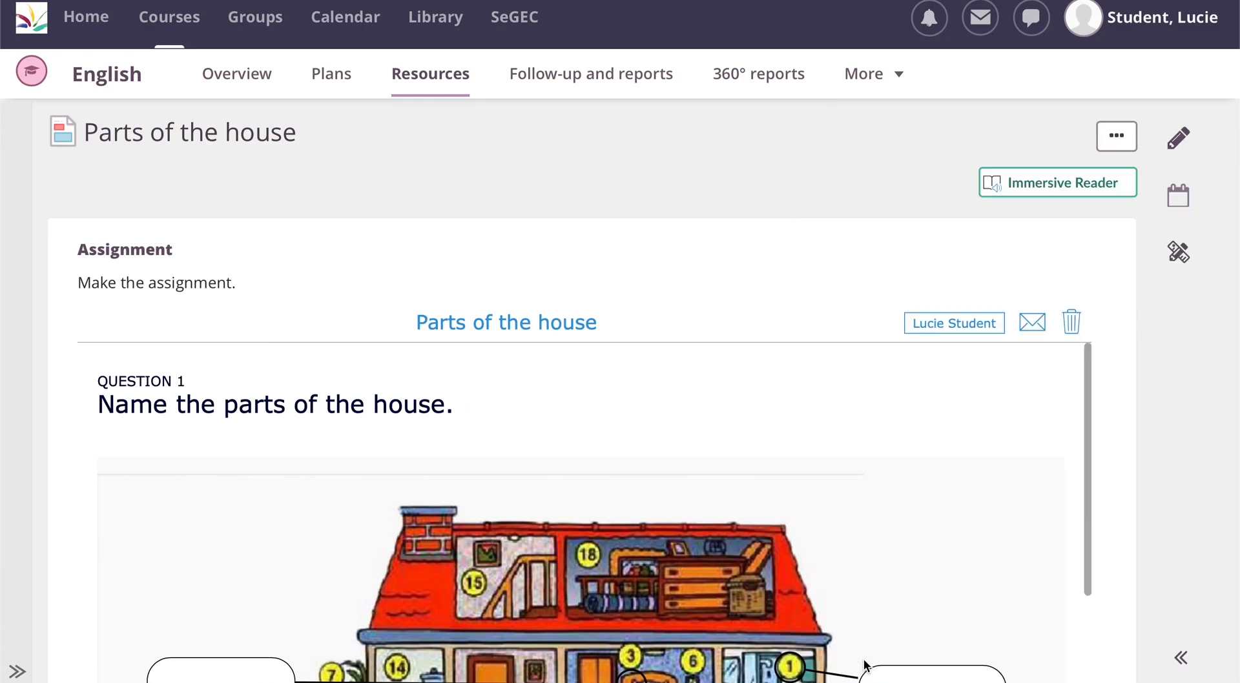
scroll(679, 513, "down", 1)
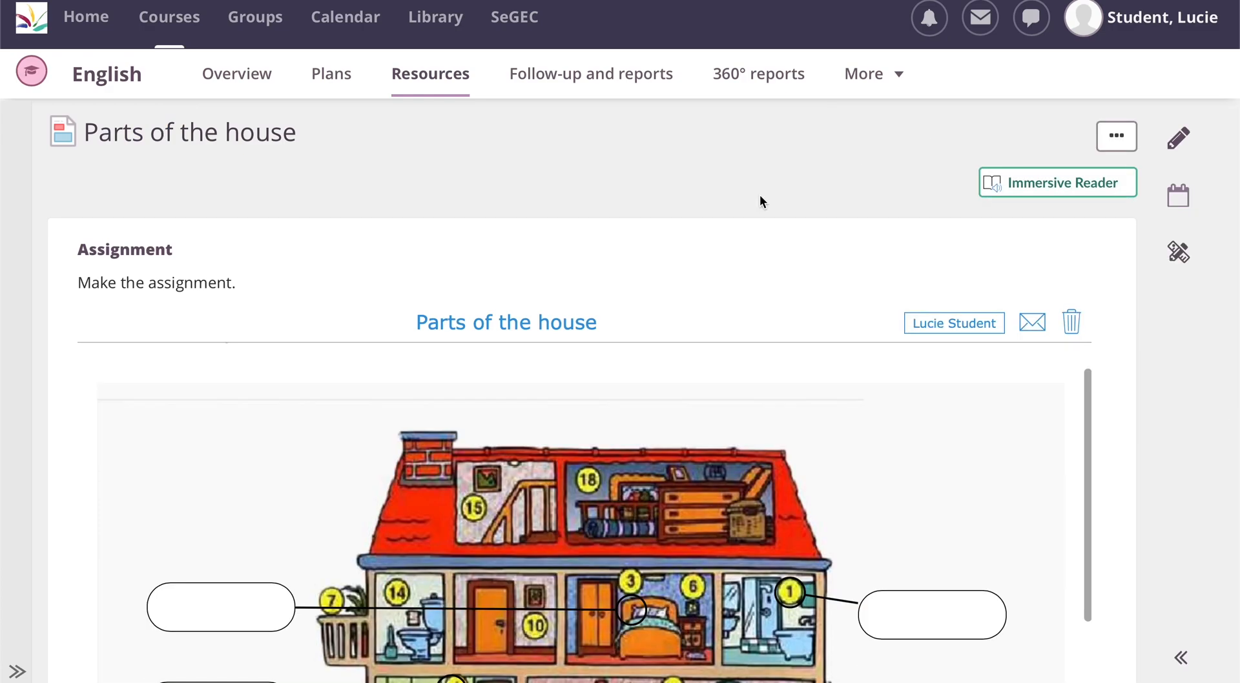
scroll(759, 195, "down", 1)
scroll(761, 201, "down", 6)
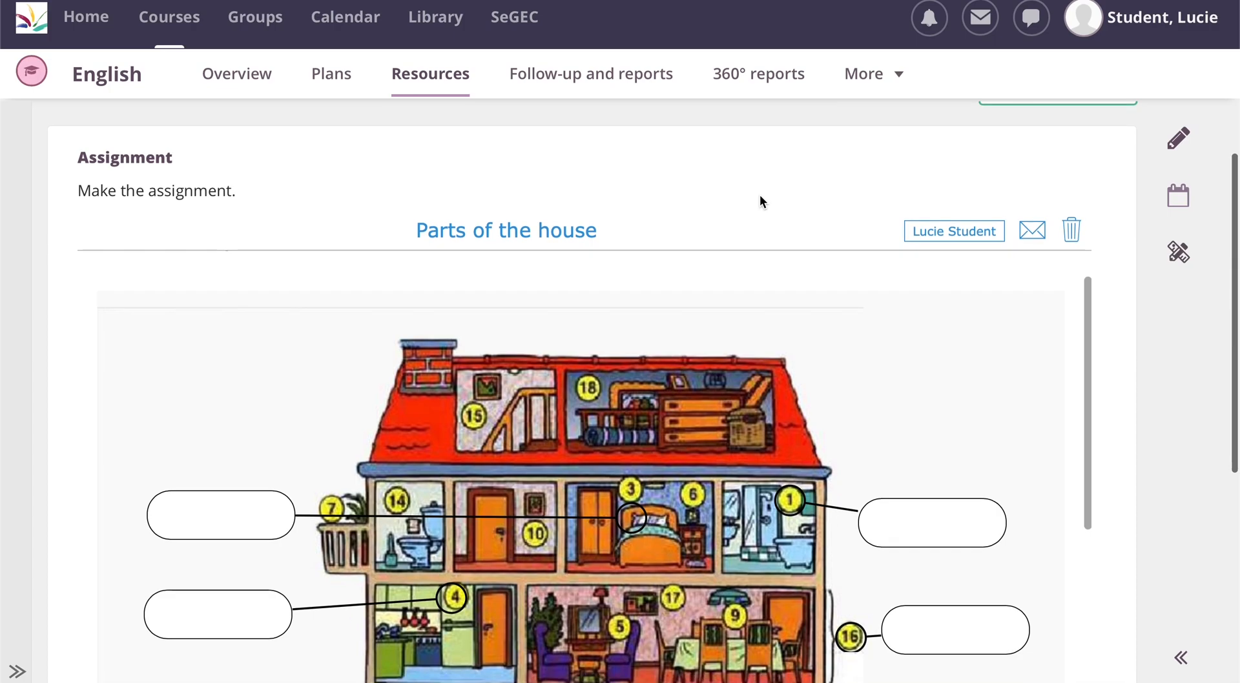
scroll(761, 200, "down", 8)
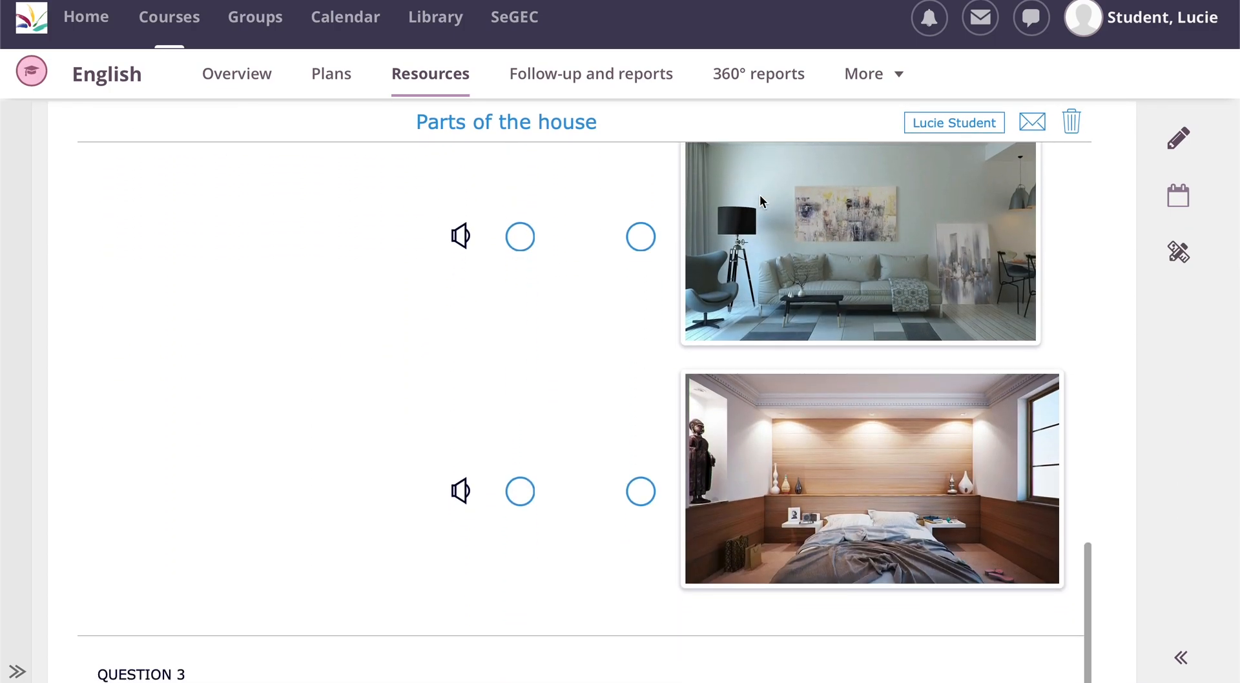
scroll(759, 195, "down", 3)
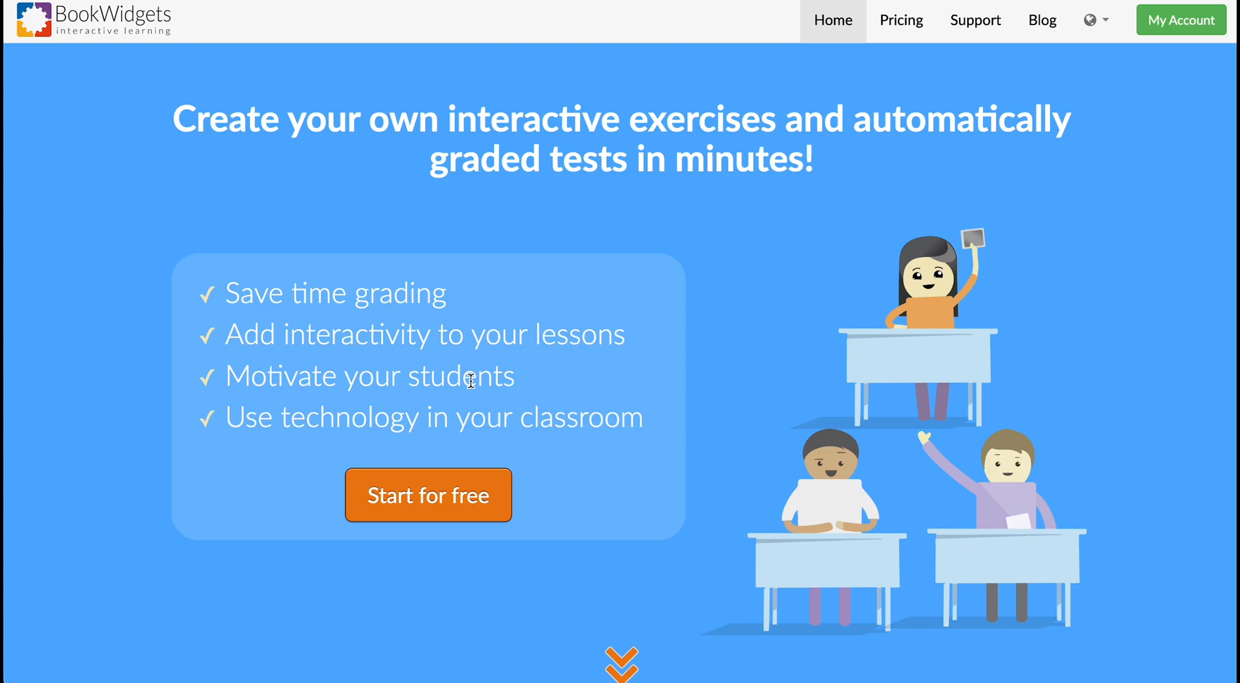
Step: Switch to the BookWidgets teacher account and open the live overview of the English course's most recently active "Parts of the house" worksheet
left_click(1182, 21)
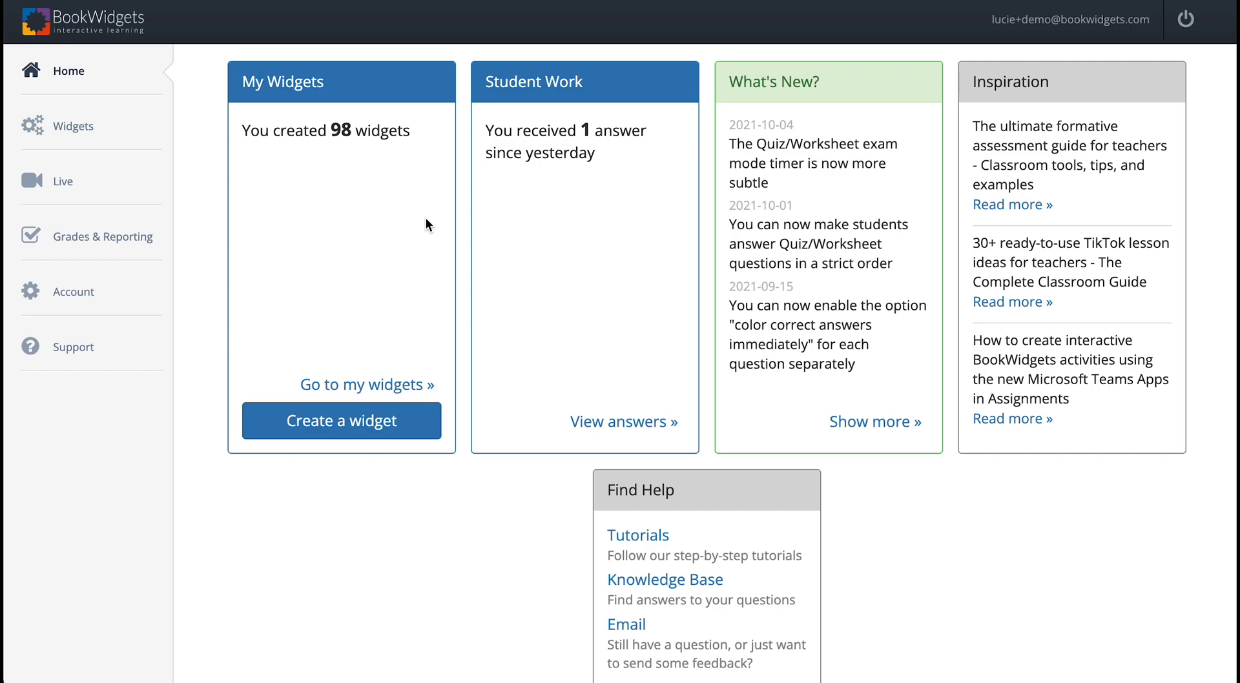
left_click(63, 183)
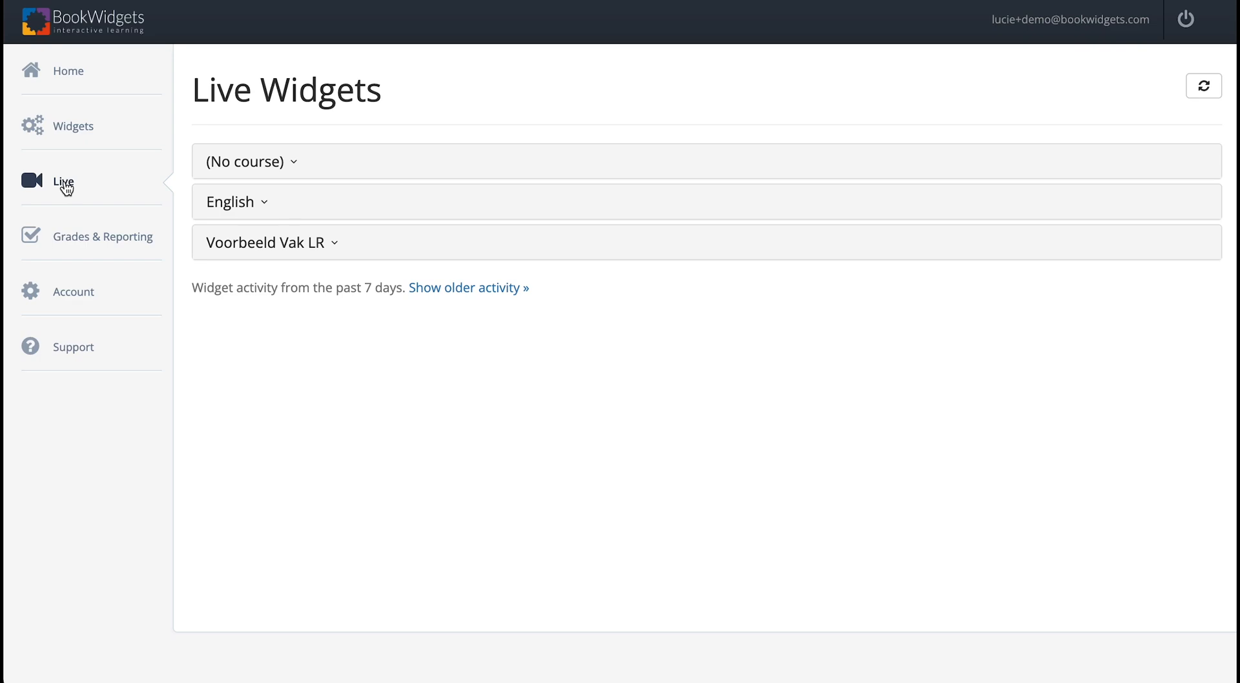
left_click(236, 208)
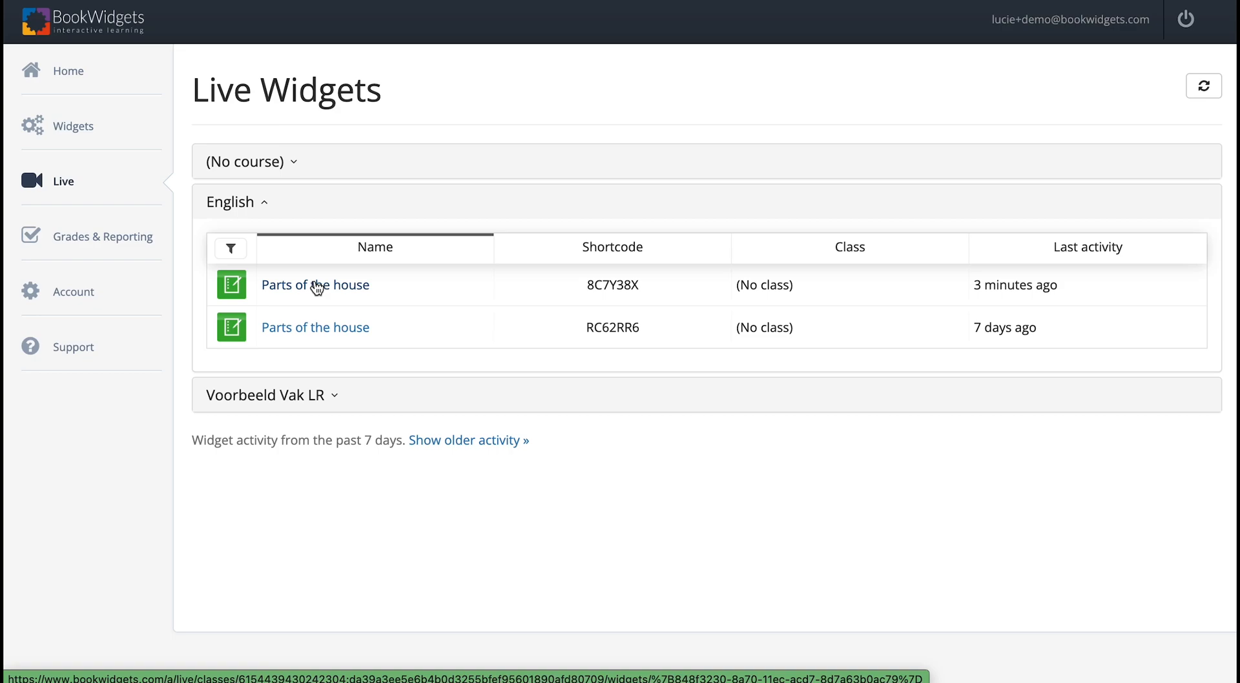
left_click(336, 284)
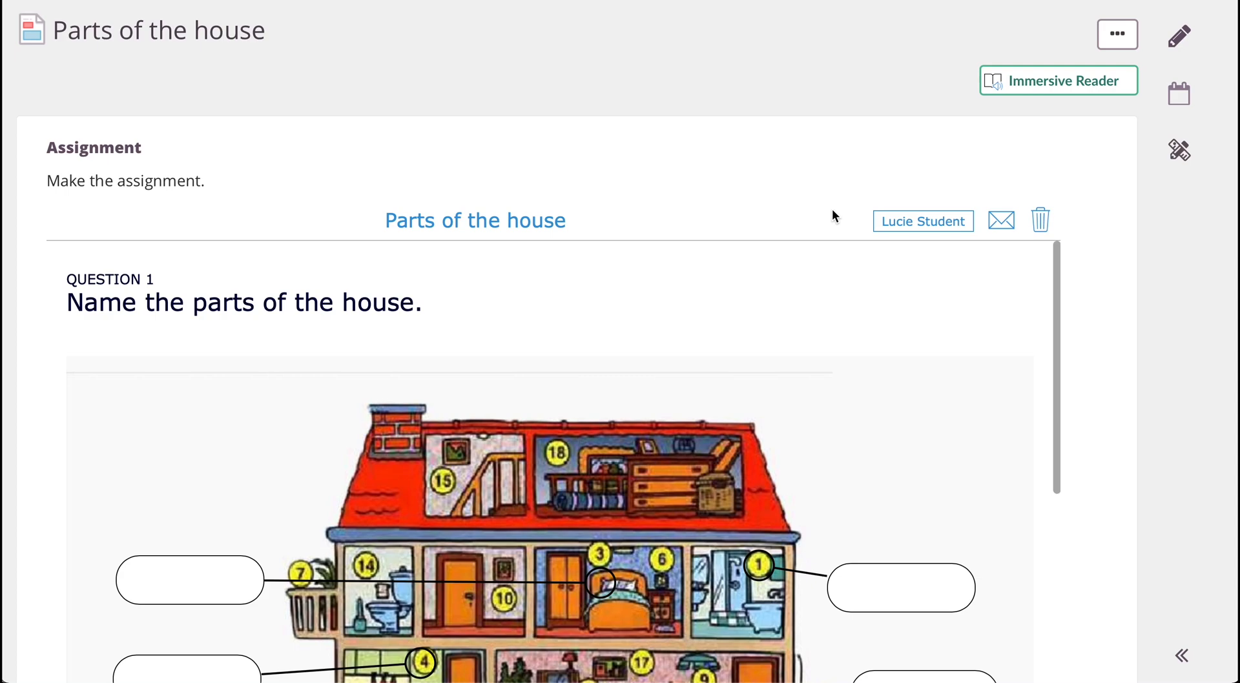
Step: Switch to the student's itslearning assignment and label room 1 in question 1 as "The bathroom"
scroll(812, 427, "down", 3)
scroll(812, 427, "up", 2)
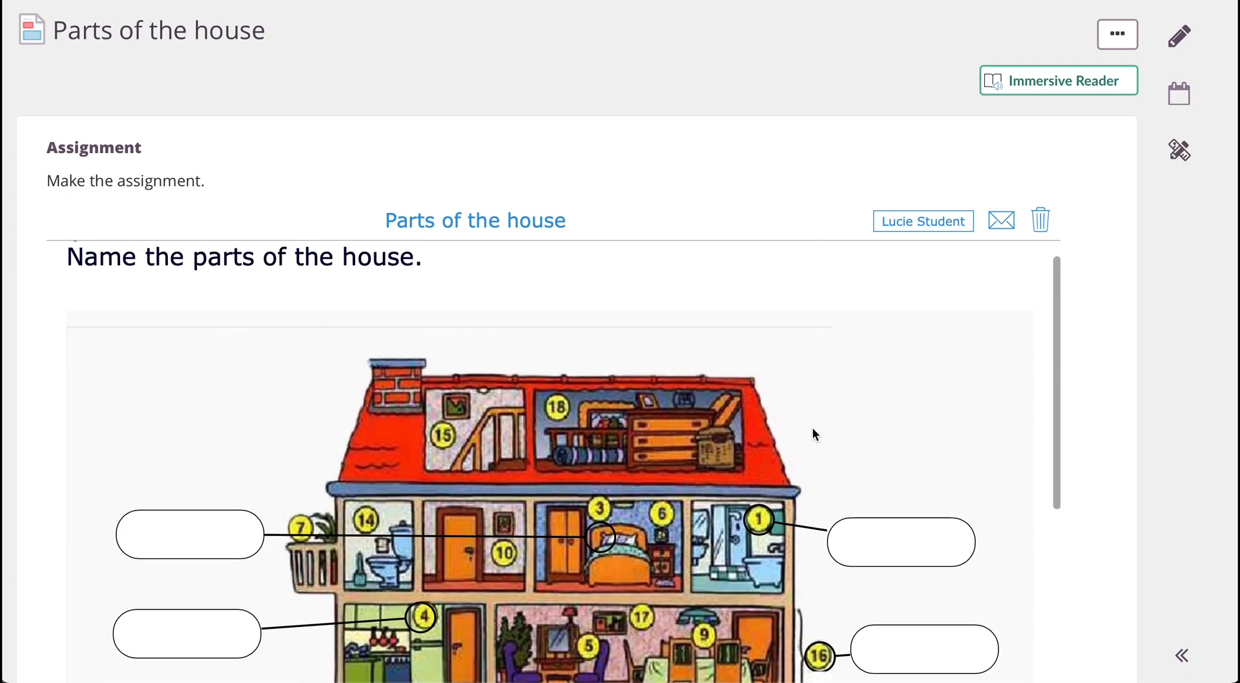
scroll(811, 158, "down", 3)
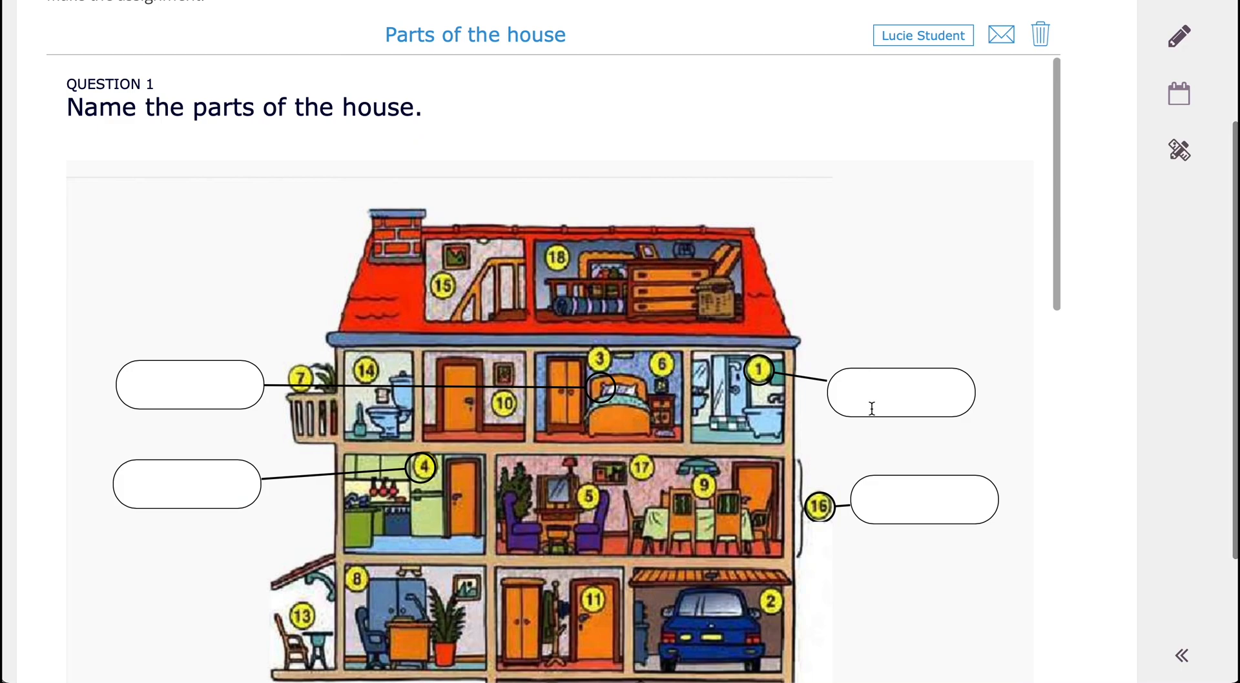
left_click(872, 408)
type("Thz")
key("BackSpace")
key("BackSpace")
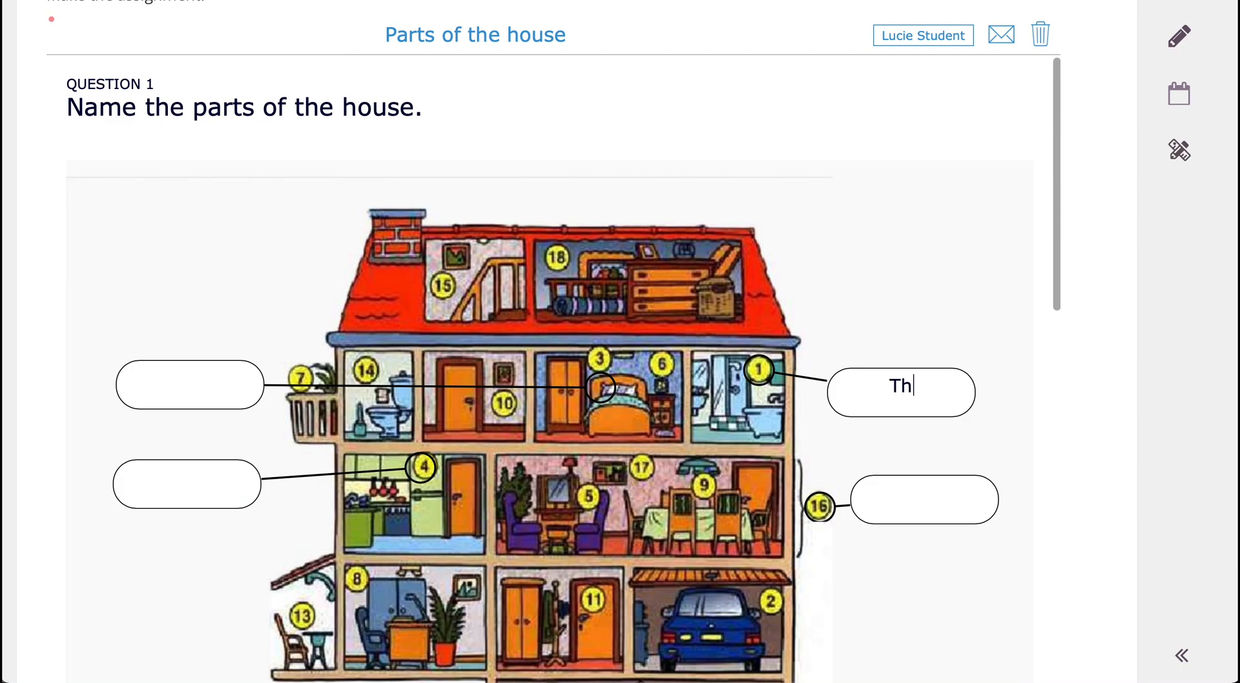
type("e bathroom")
Step: Fill the remaining house labels with "The bedroom" for room 3, "Kitchen" for room 4 and "Living room" for number 16
left_click(246, 395)
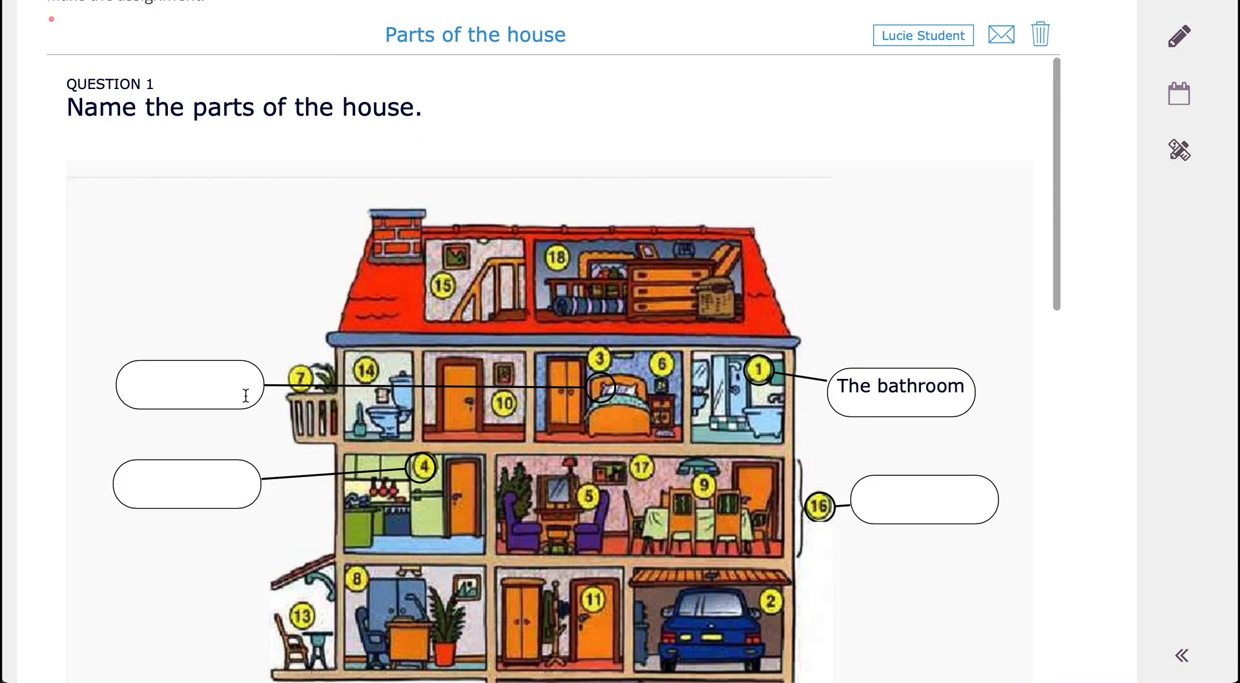
type("The bedroom")
left_click(188, 465)
type("Kitchen")
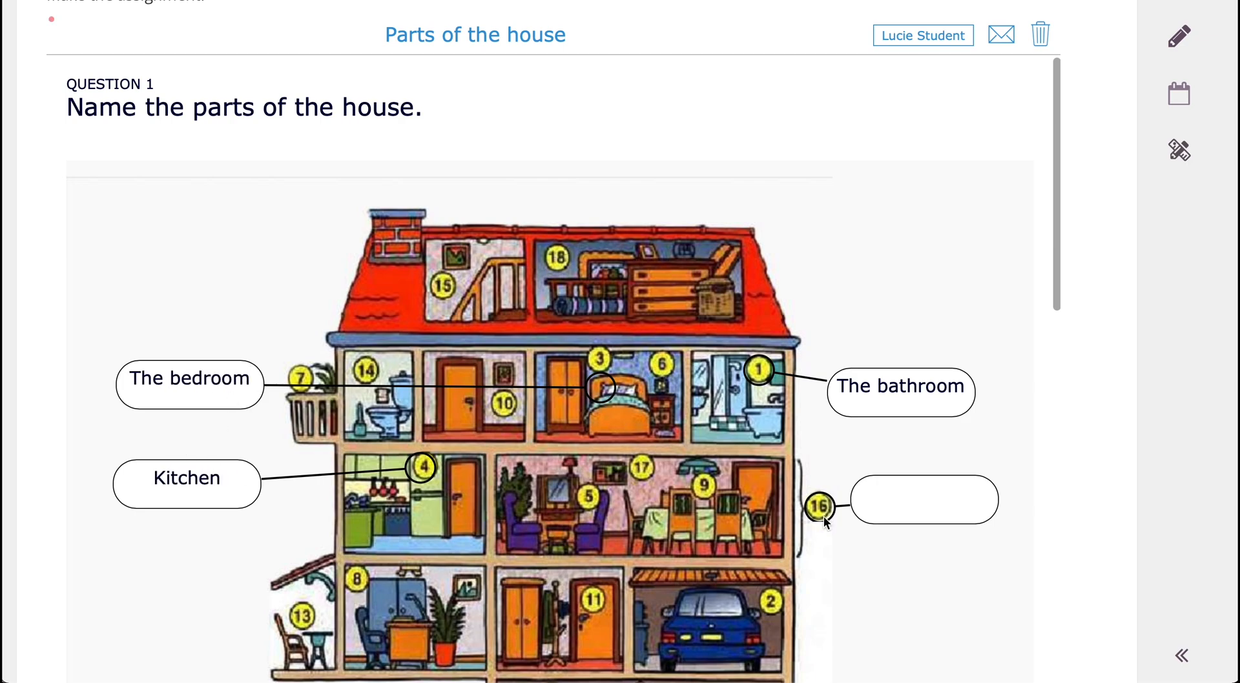
left_click(923, 494)
type("Living room")
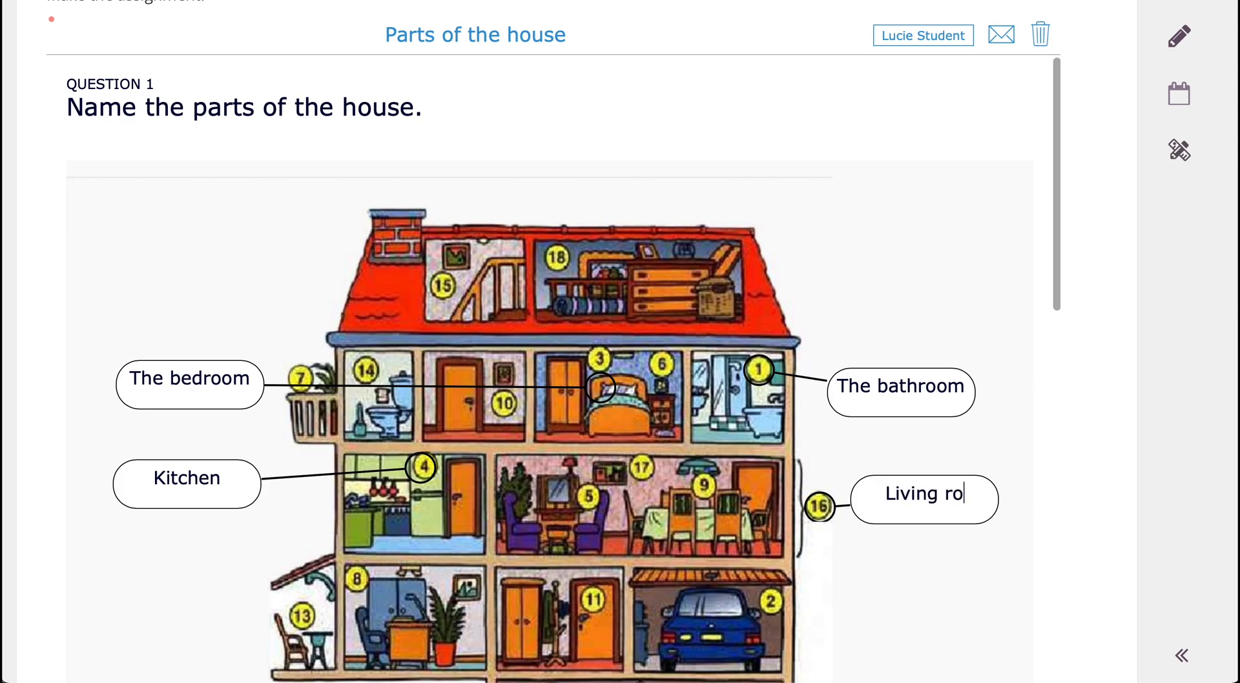
Step: Switch to the teacher's live overview and inspect the student's detailed answers to question 1
scroll(843, 462, "down", 1)
scroll(842, 462, "down", 2)
scroll(842, 463, "up", 1)
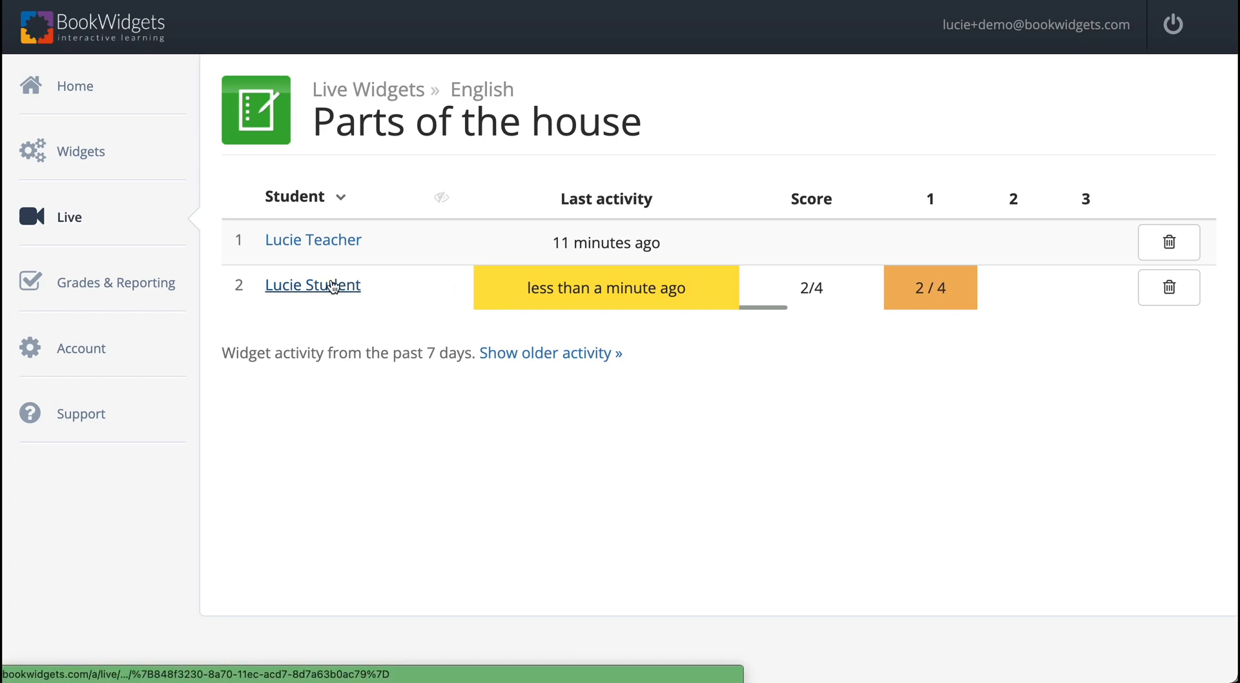
left_click(327, 288)
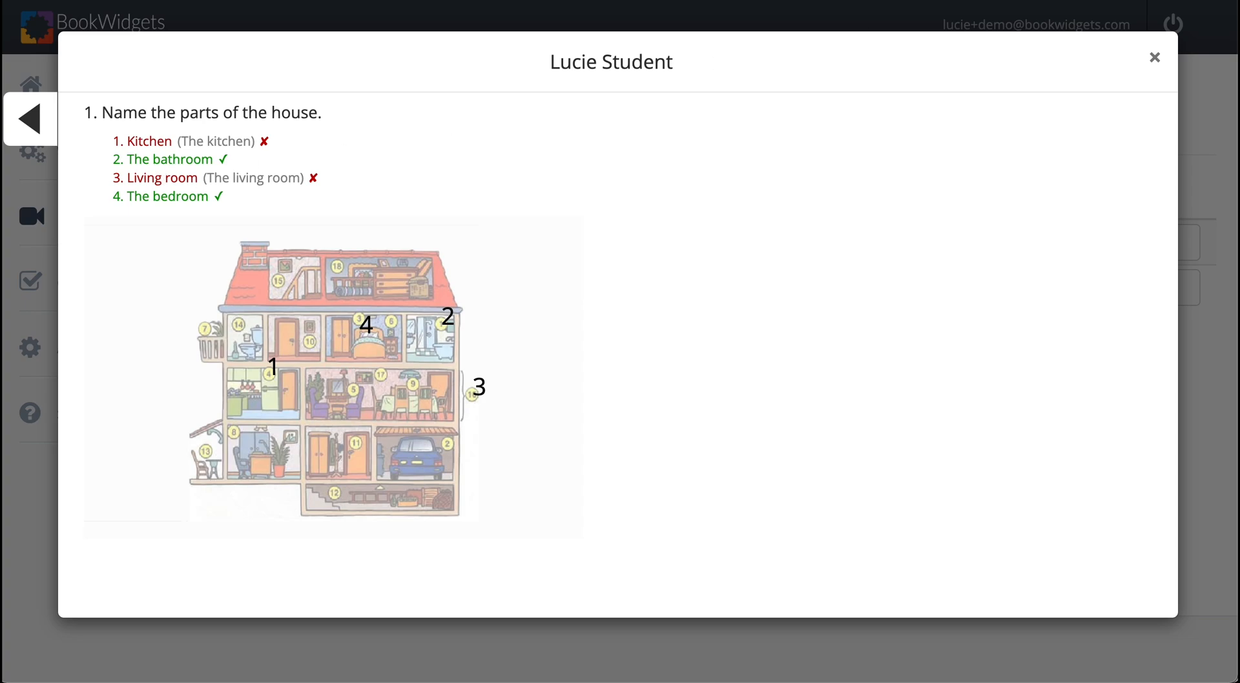
left_click(1156, 59)
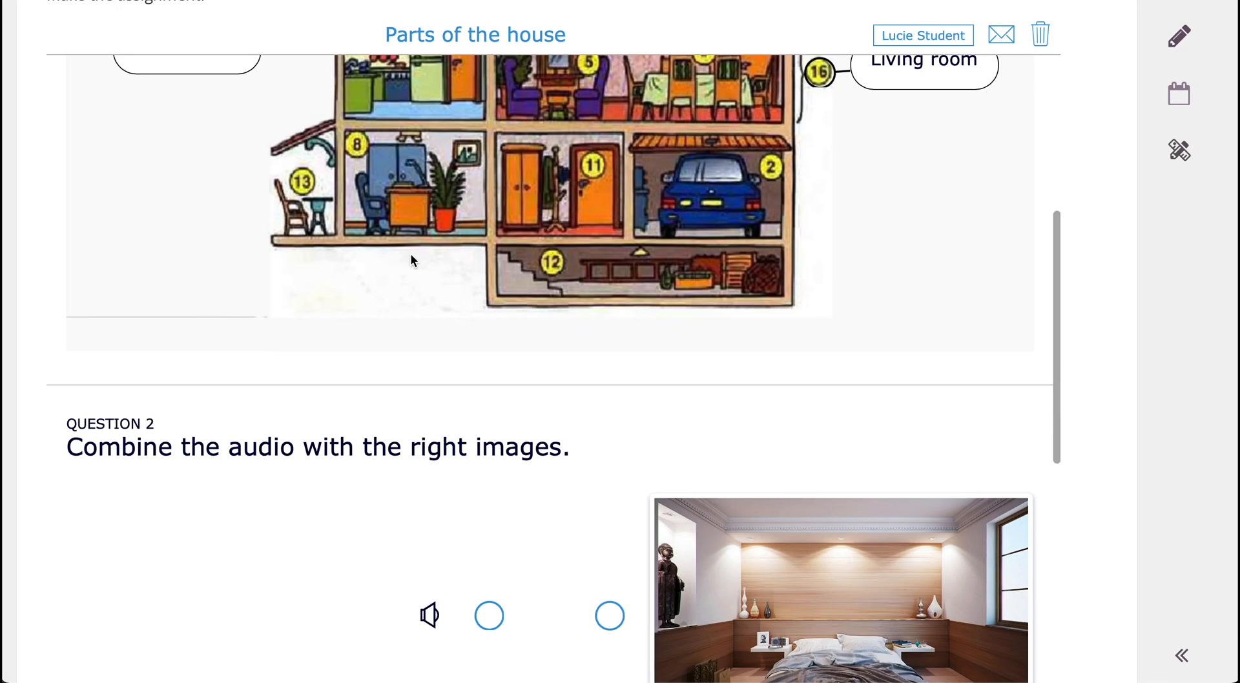
Step: In the student's question 2, play the audio clips and connect them in order to the living room, bathroom and bedroom images
scroll(414, 255, "down", 5)
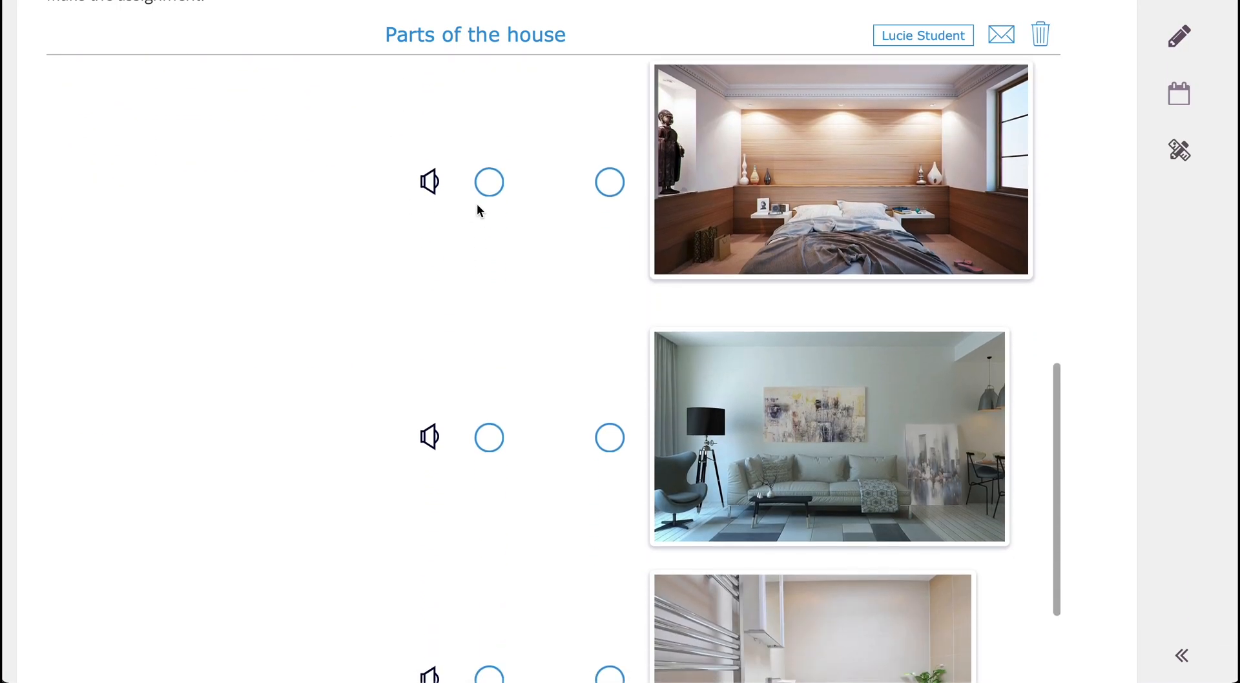
left_click(428, 182)
left_click_drag(490, 184, 609, 439)
left_click(430, 439)
scroll(554, 457, "down", 2)
left_click_drag(489, 403, 609, 646)
left_click(449, 649)
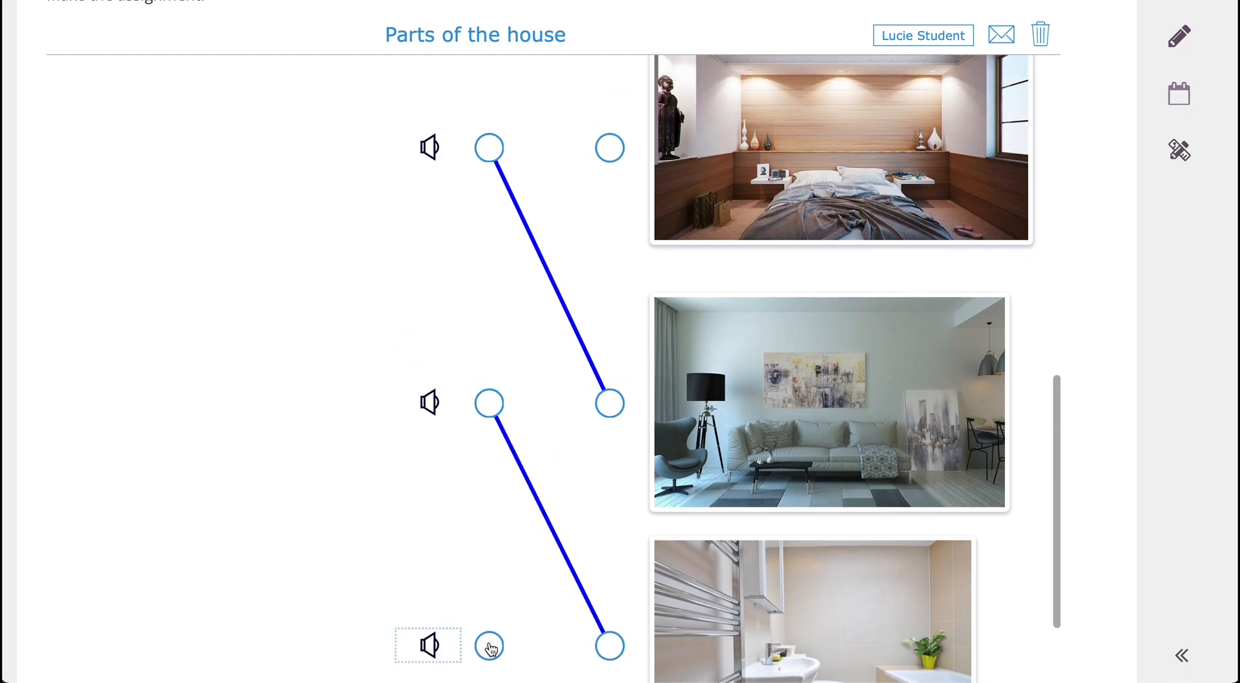
left_click_drag(489, 646, 609, 148)
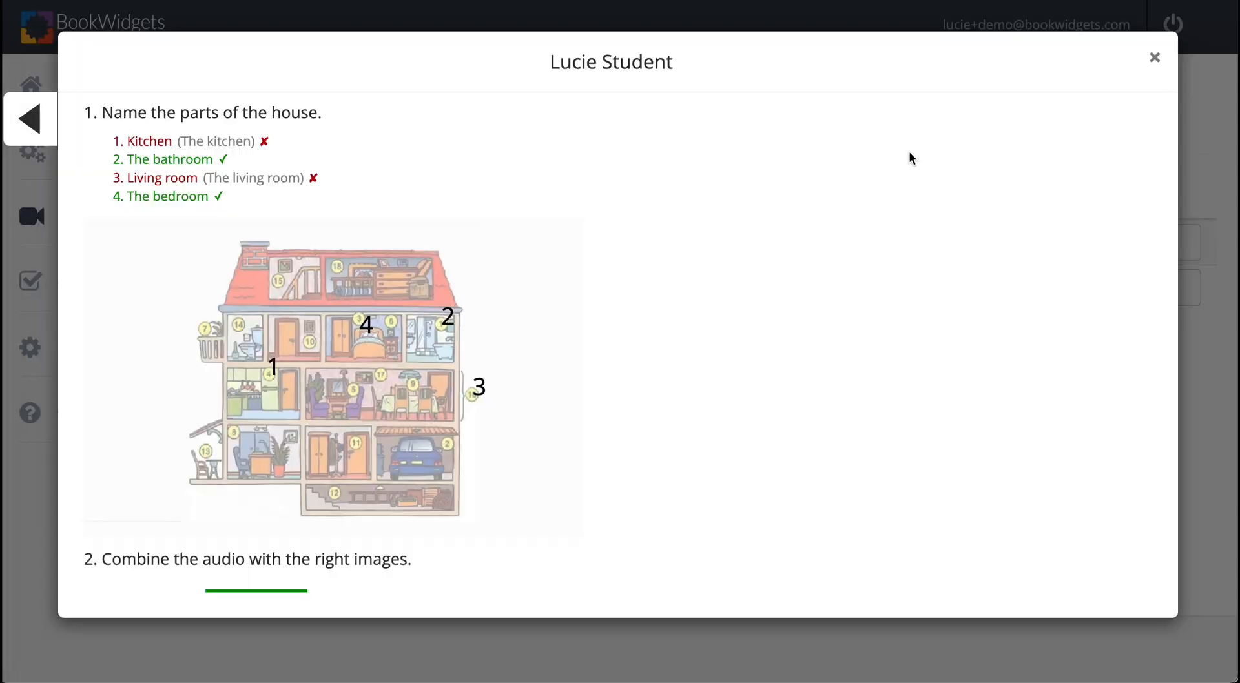
Step: Review the student's answers to question 2 in the teacher's live view and close the answer details
scroll(585, 338, "down", 4)
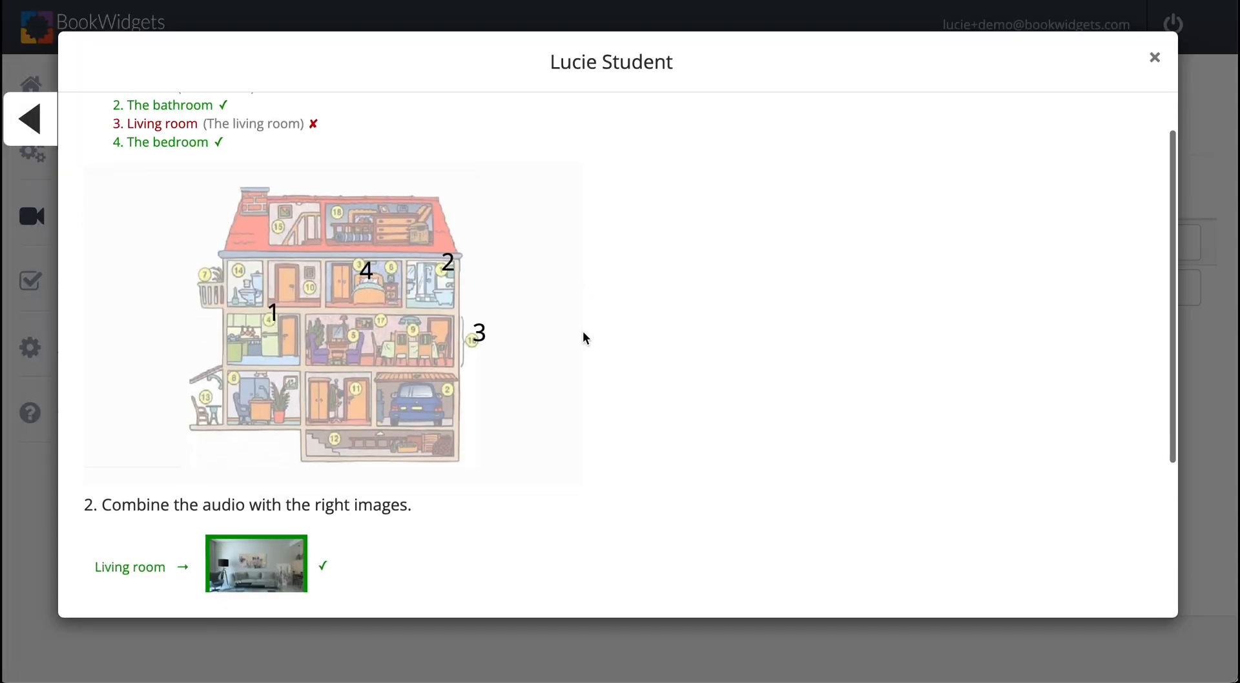
scroll(584, 338, "down", 1)
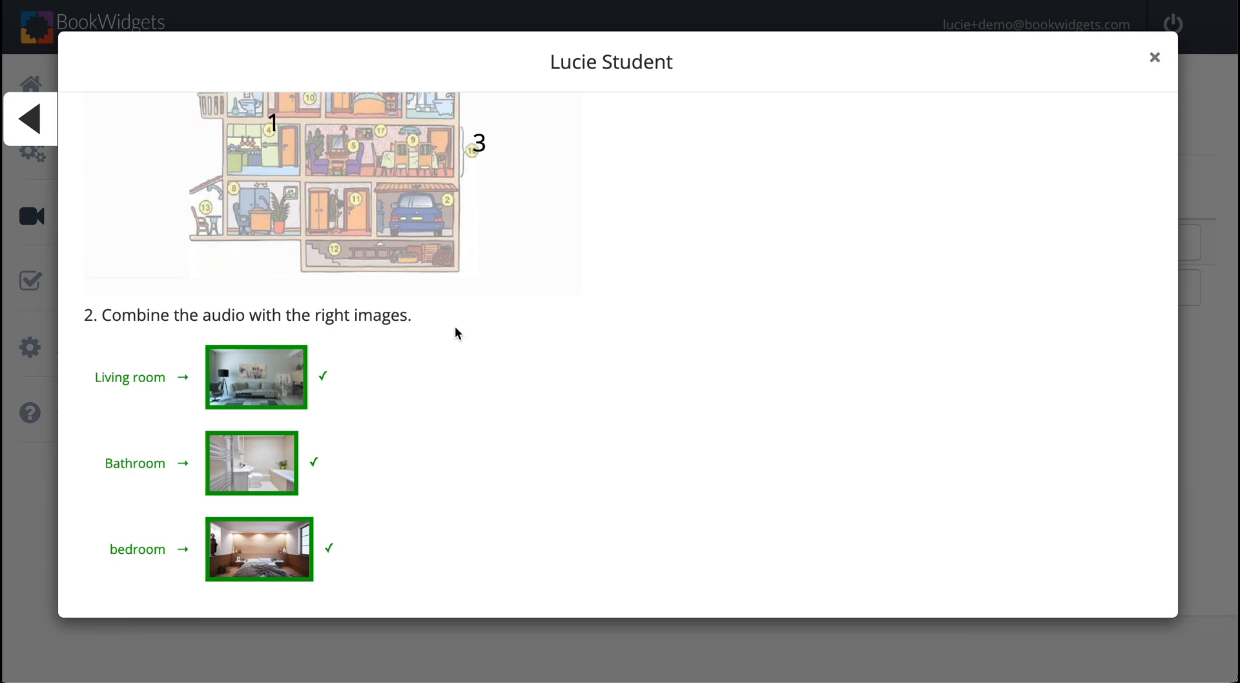
left_click(1155, 57)
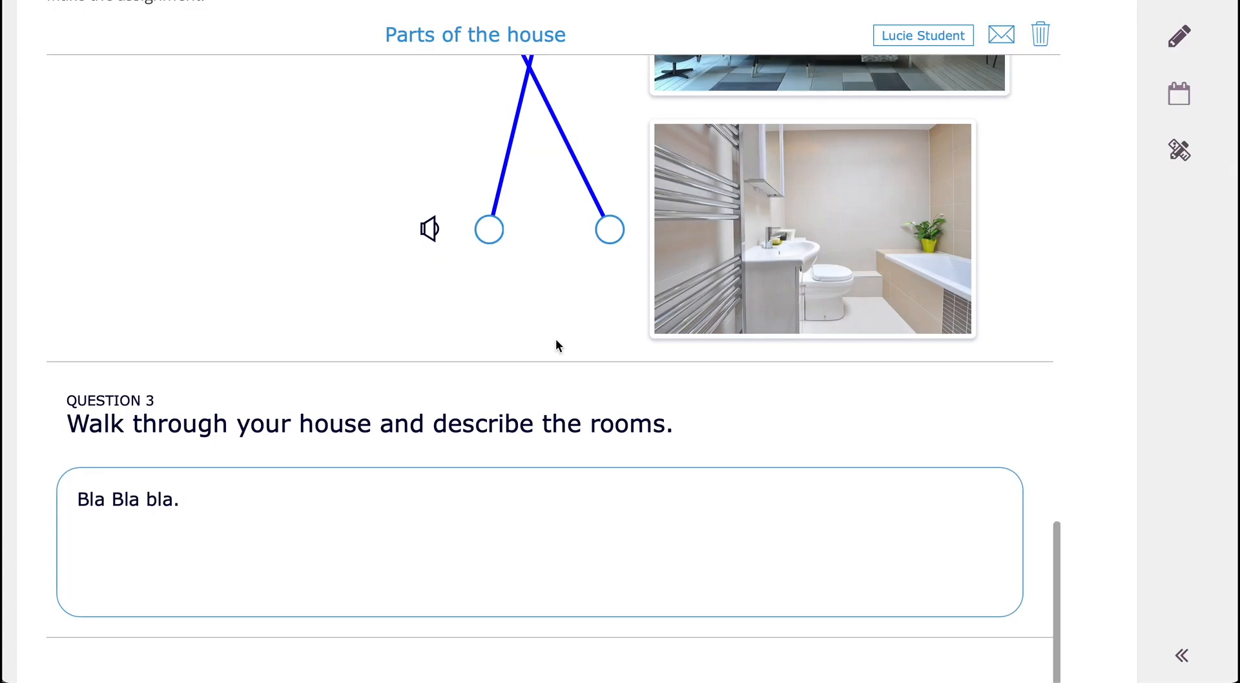
Step: Submit the completed worksheet in the student account and send the answers under the prefilled student name
scroll(555, 342, "down", 3)
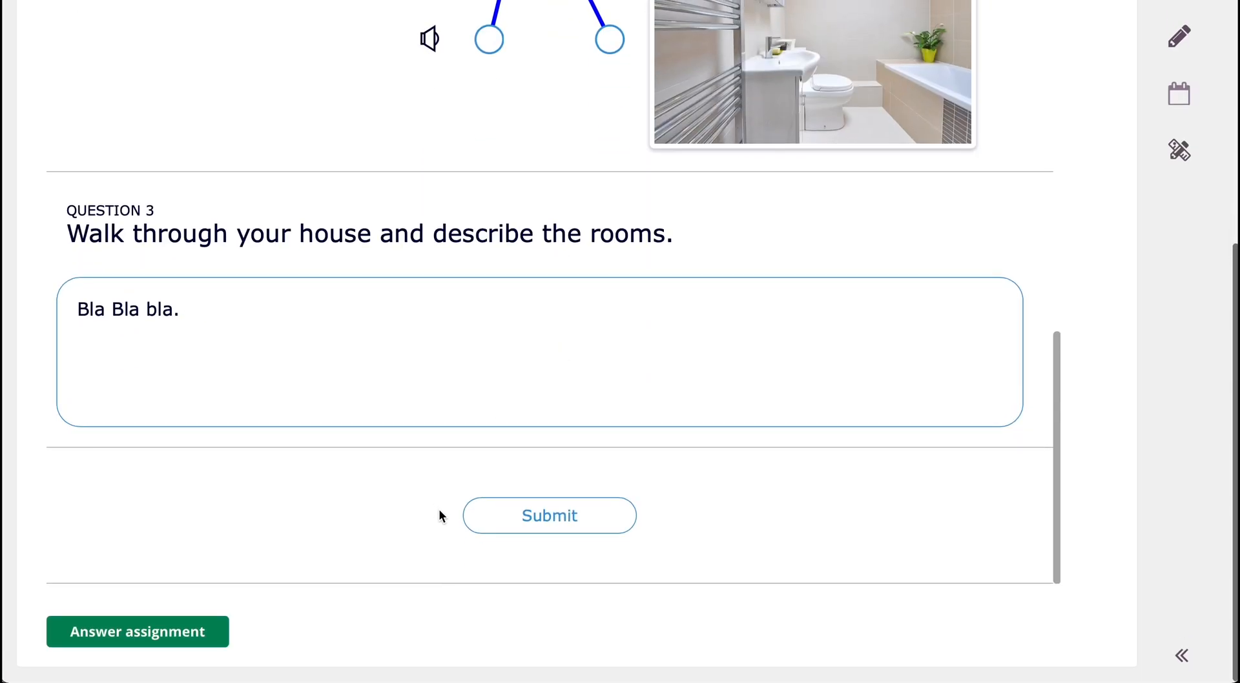
left_click(570, 517)
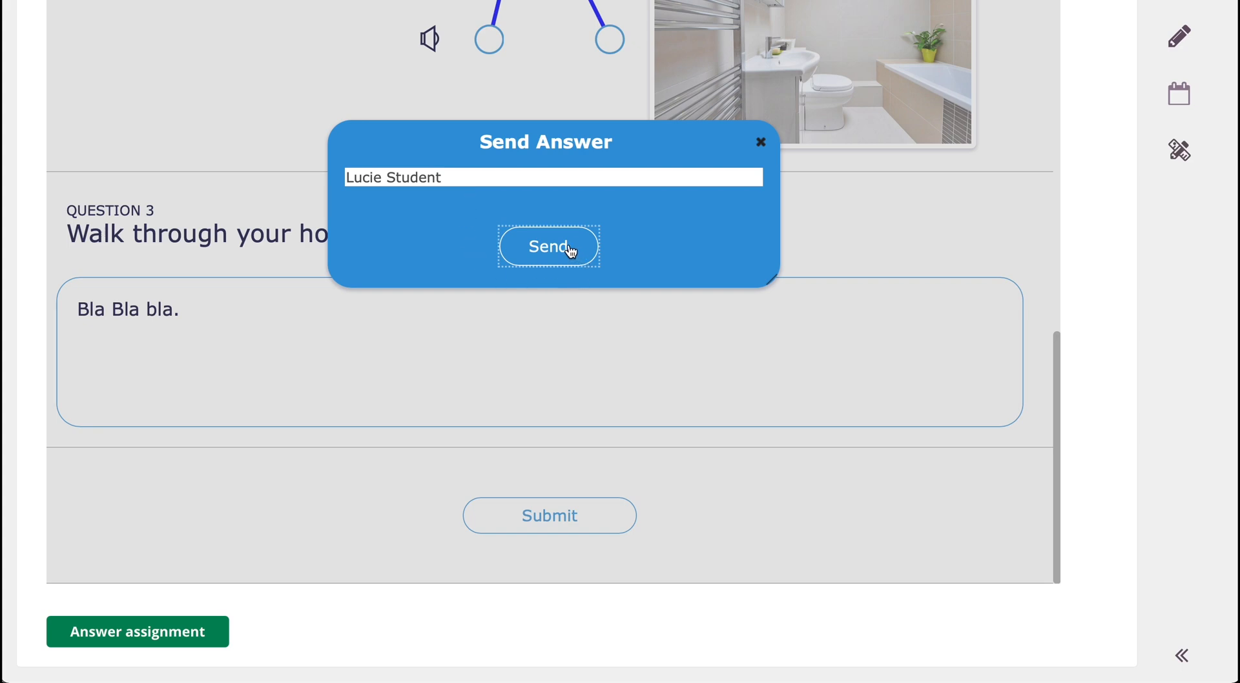
left_click(548, 251)
left_click(549, 247)
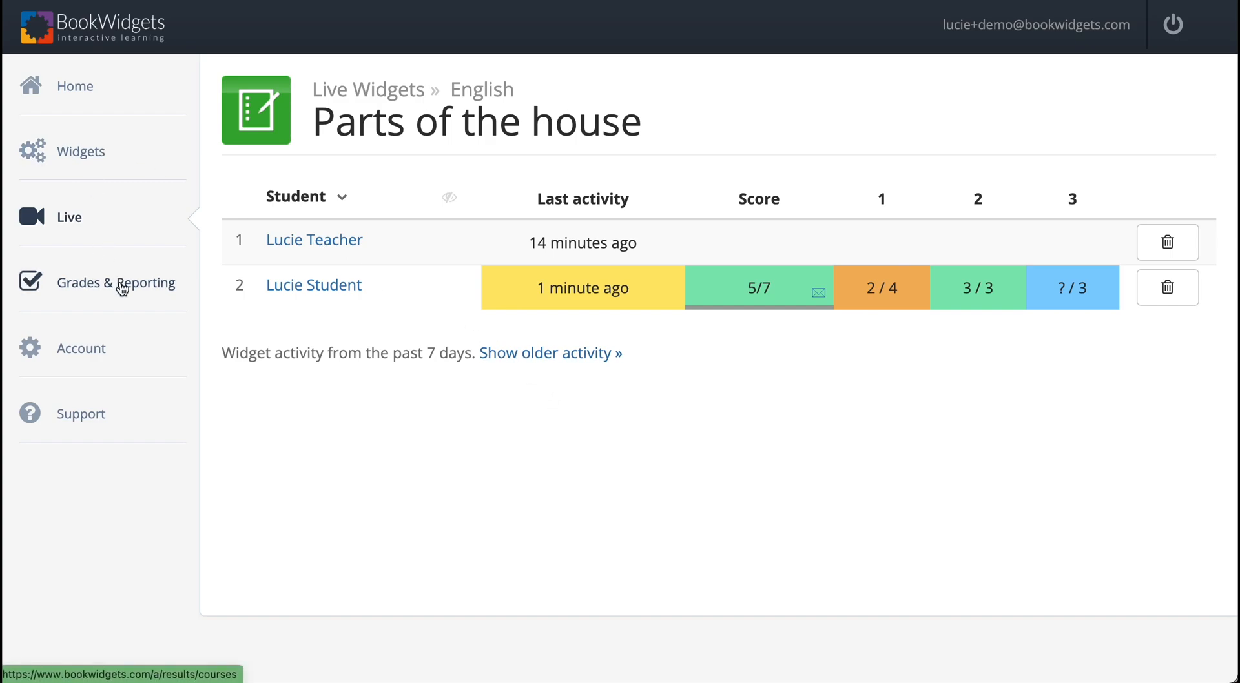
Step: In the teacher's Grades & Reporting, open the English course's (No class) results for "Parts of the house" and review the scores per question
left_click(121, 286)
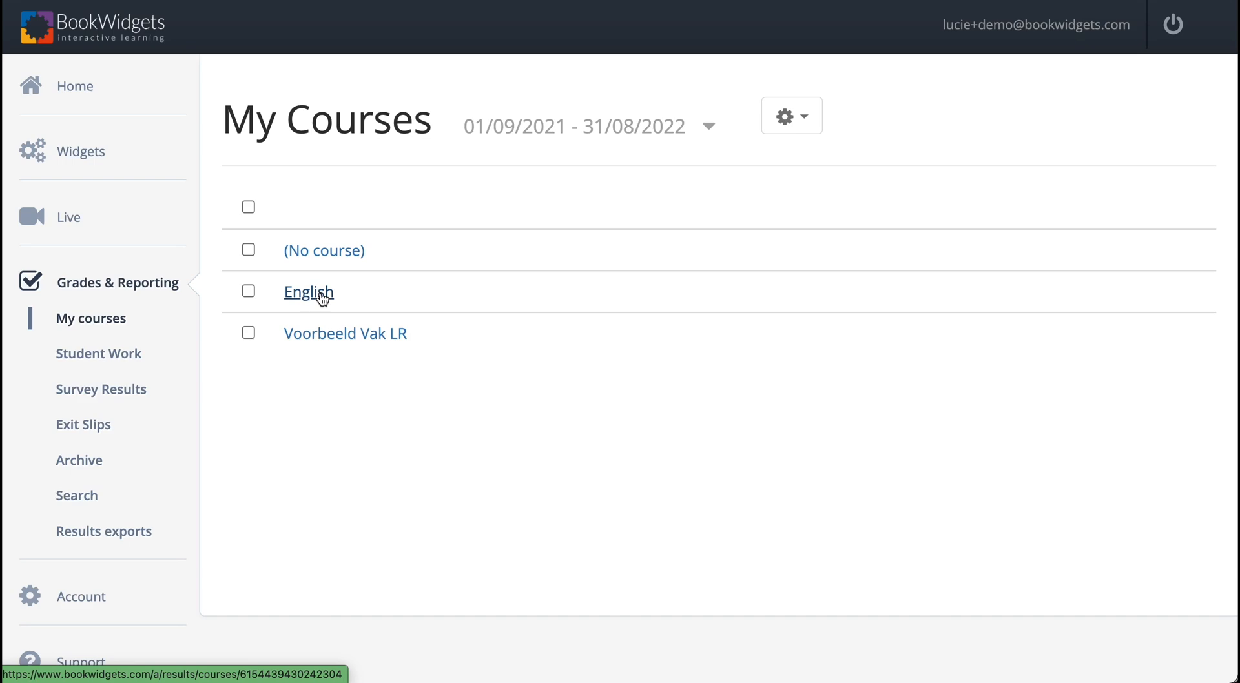
left_click(321, 297)
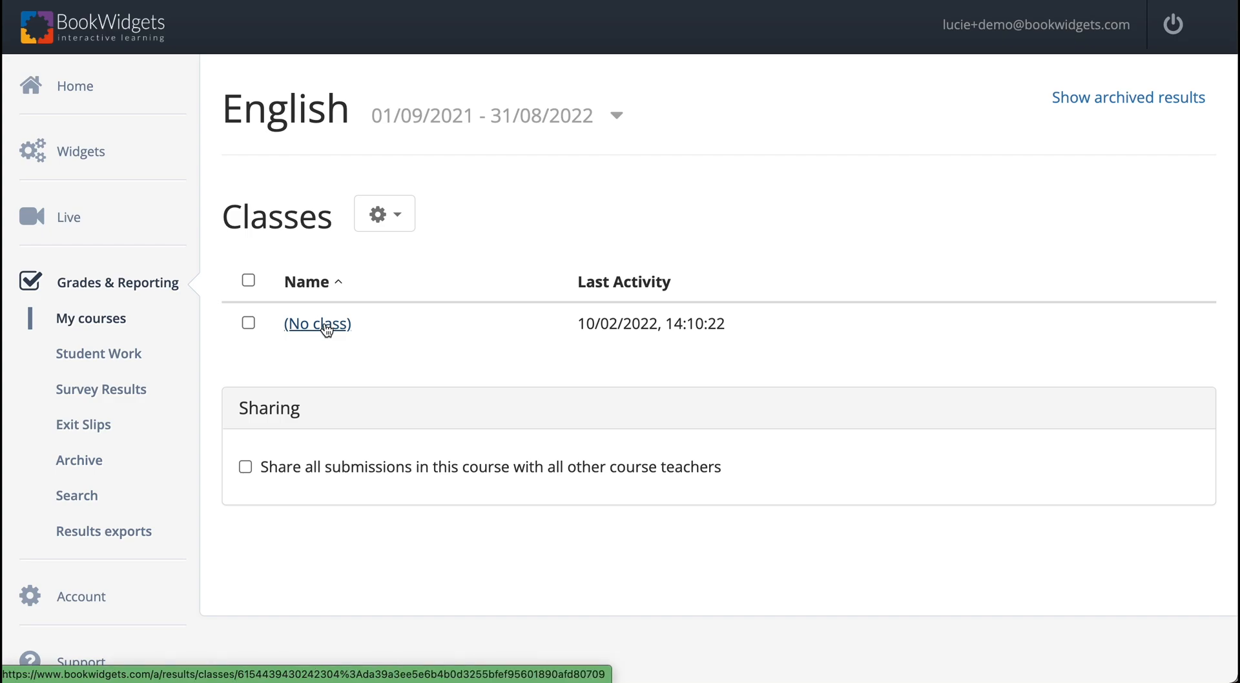
left_click(326, 330)
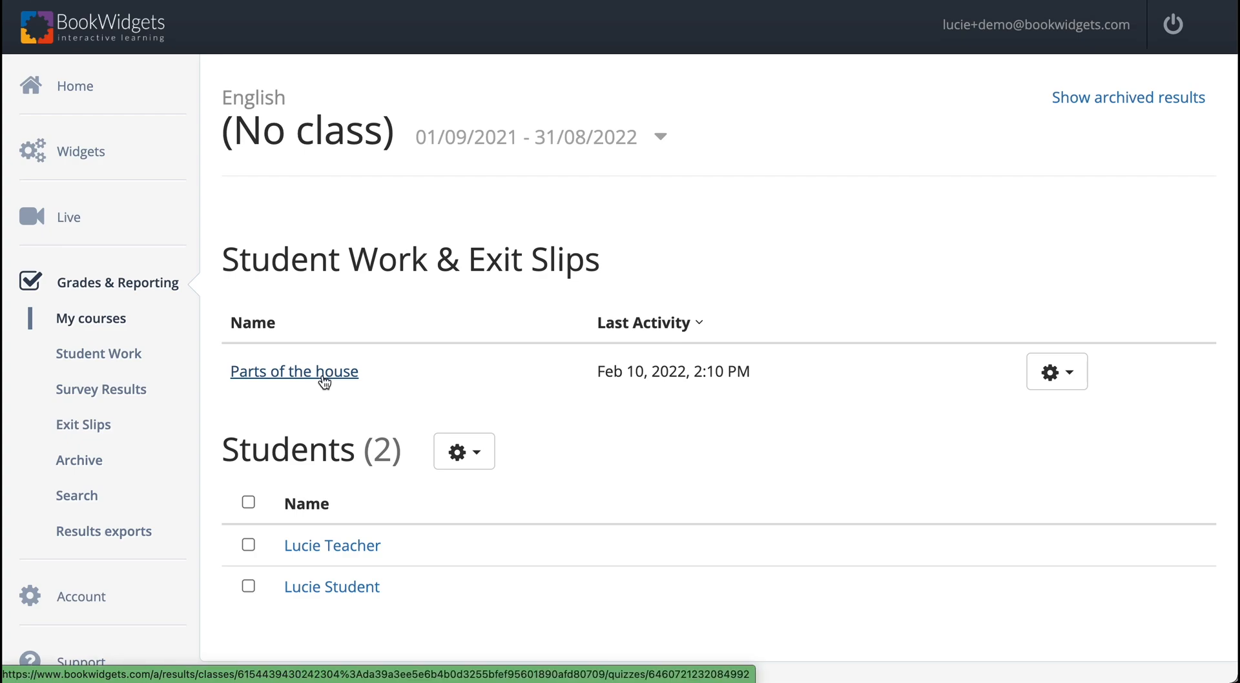
left_click(324, 381)
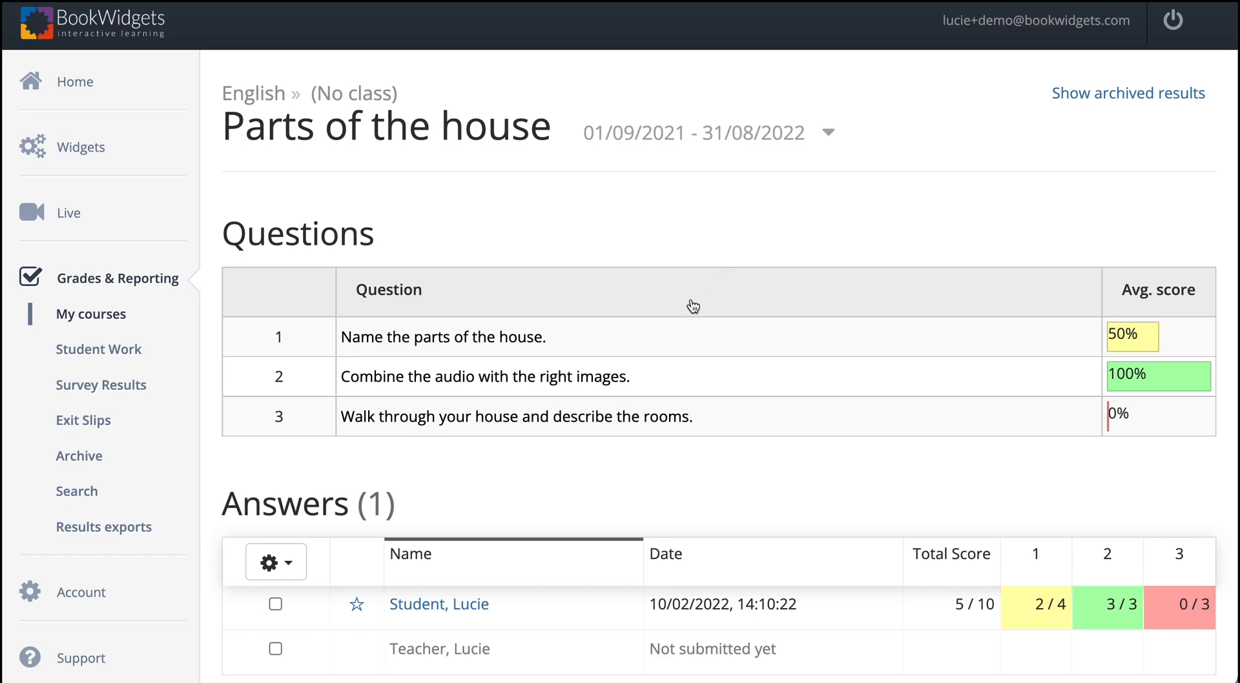
scroll(464, 605, "down", 1)
scroll(464, 605, "down", 1)
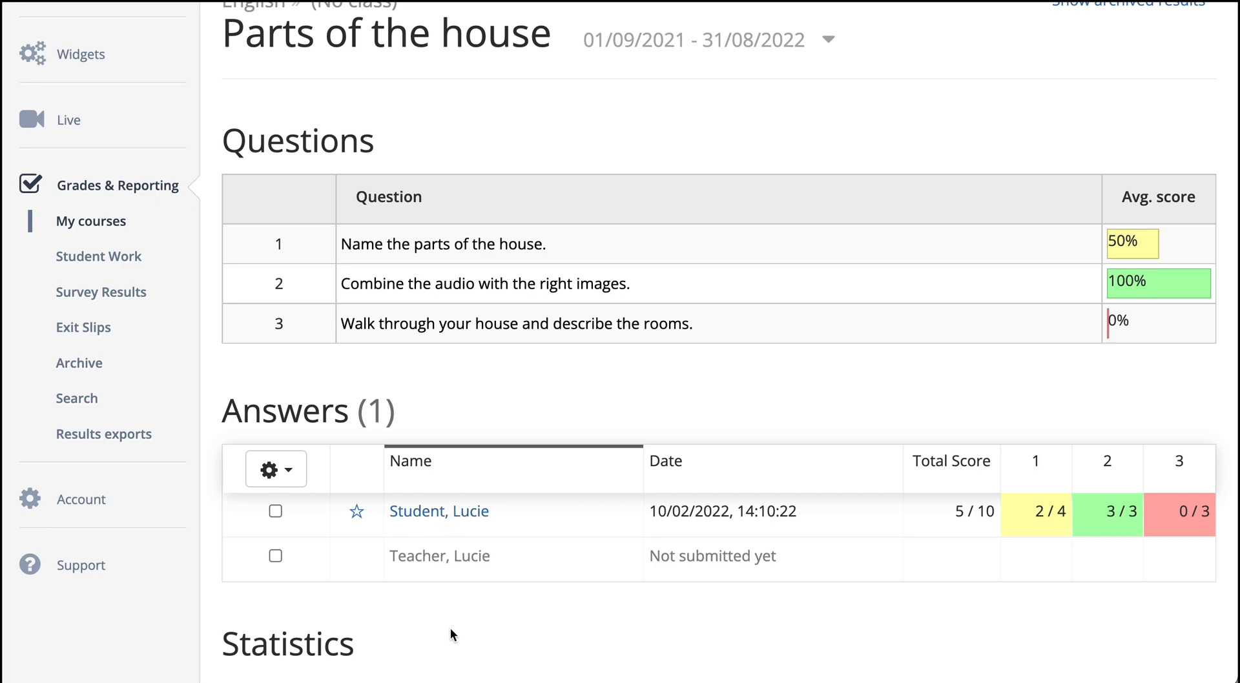
Step: Open the student's submitted worksheet and mark the "Kitchen" answer in question 1 as correct
left_click(472, 513)
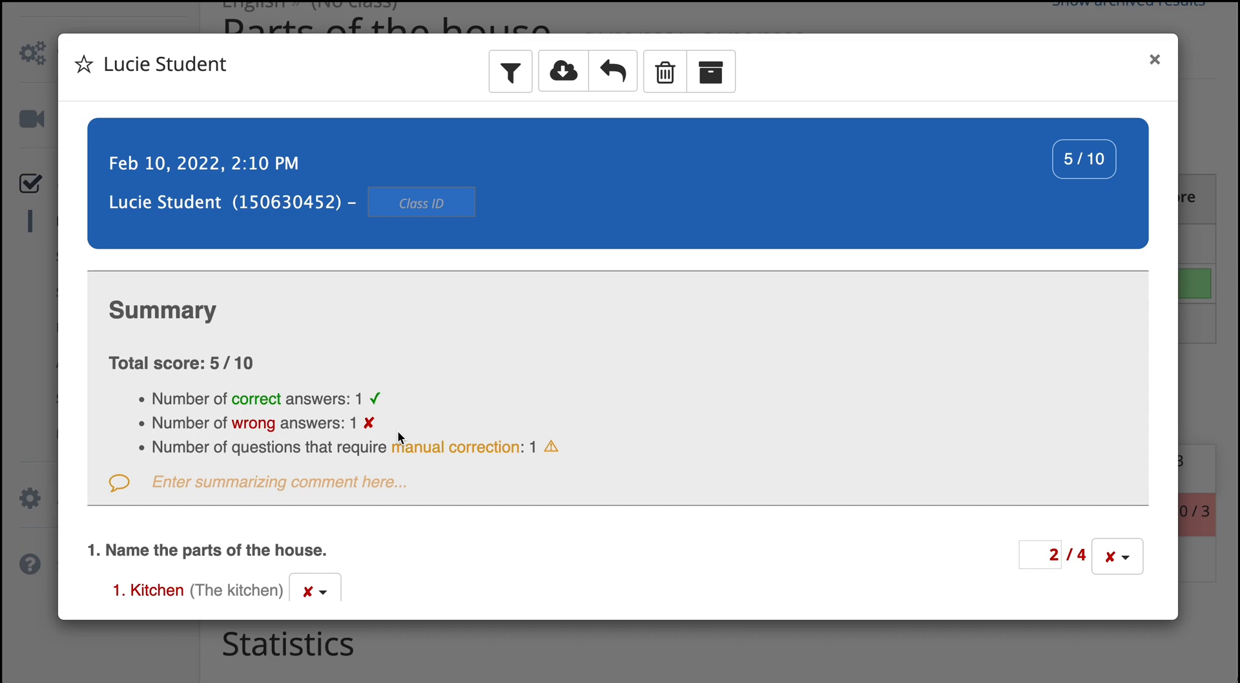
scroll(399, 438, "down", 2)
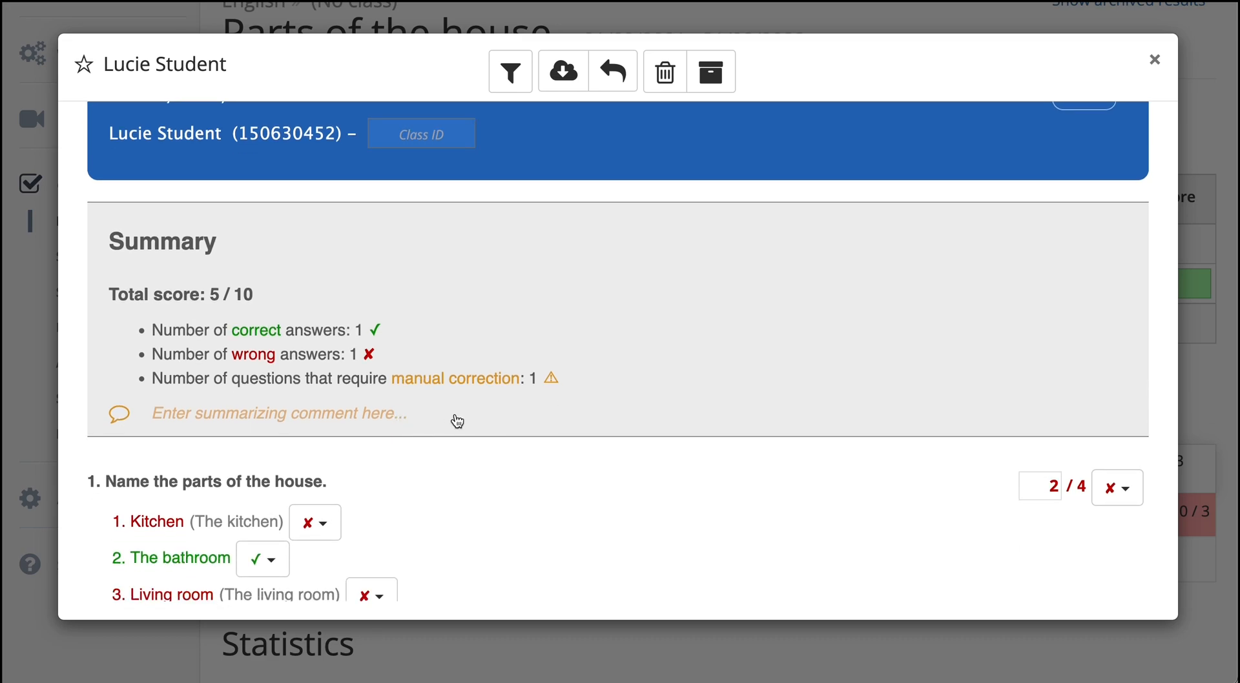
scroll(456, 421, "down", 4)
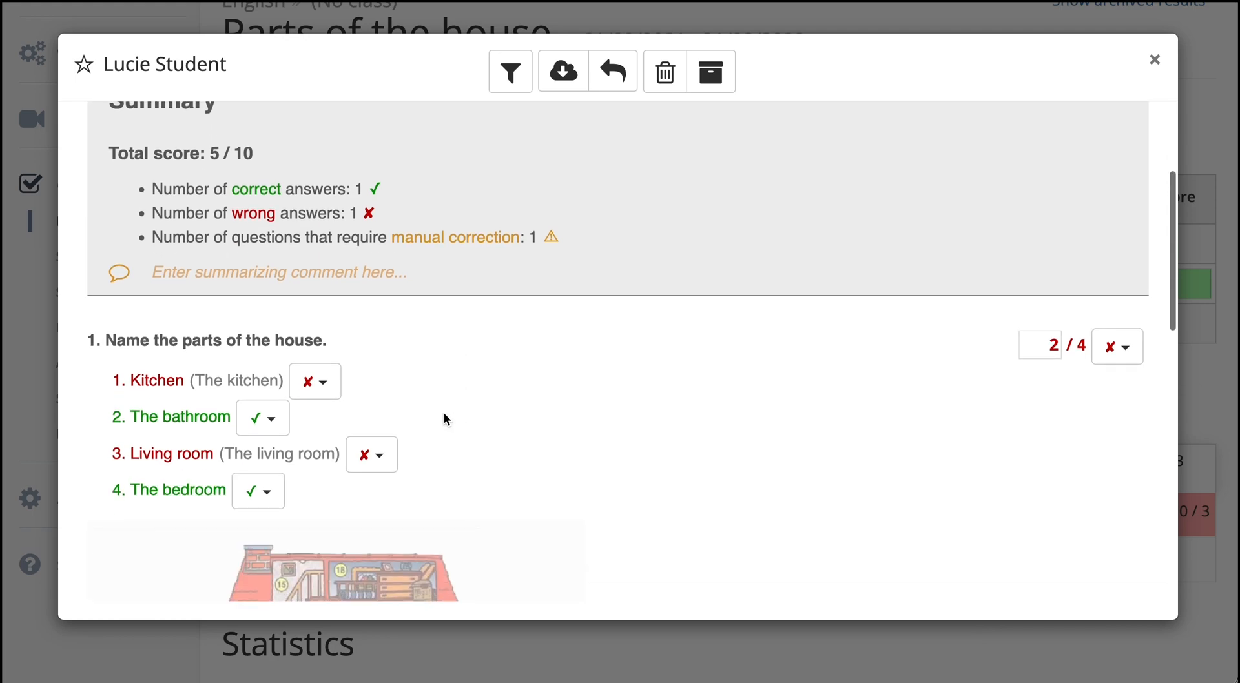
left_click(328, 386)
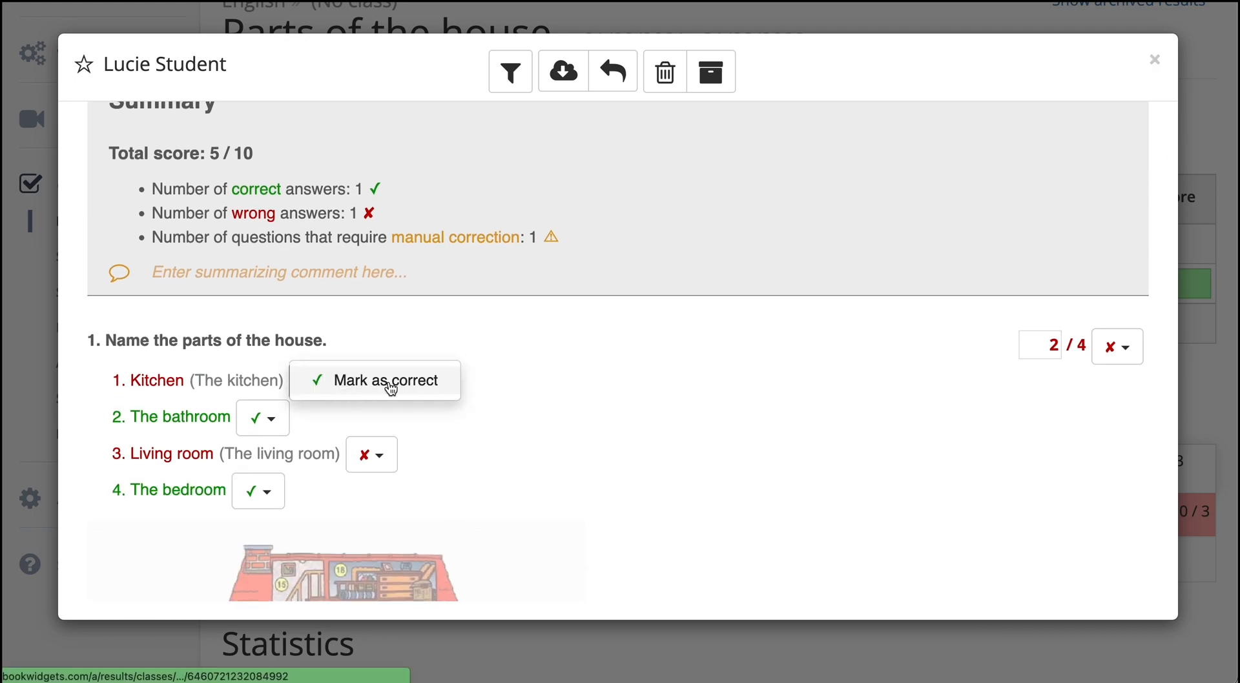
left_click(401, 385)
Step: Attach the comment "Don't forget the article." to the student's "Living room" answer in question 1
scroll(405, 388, "down", 3)
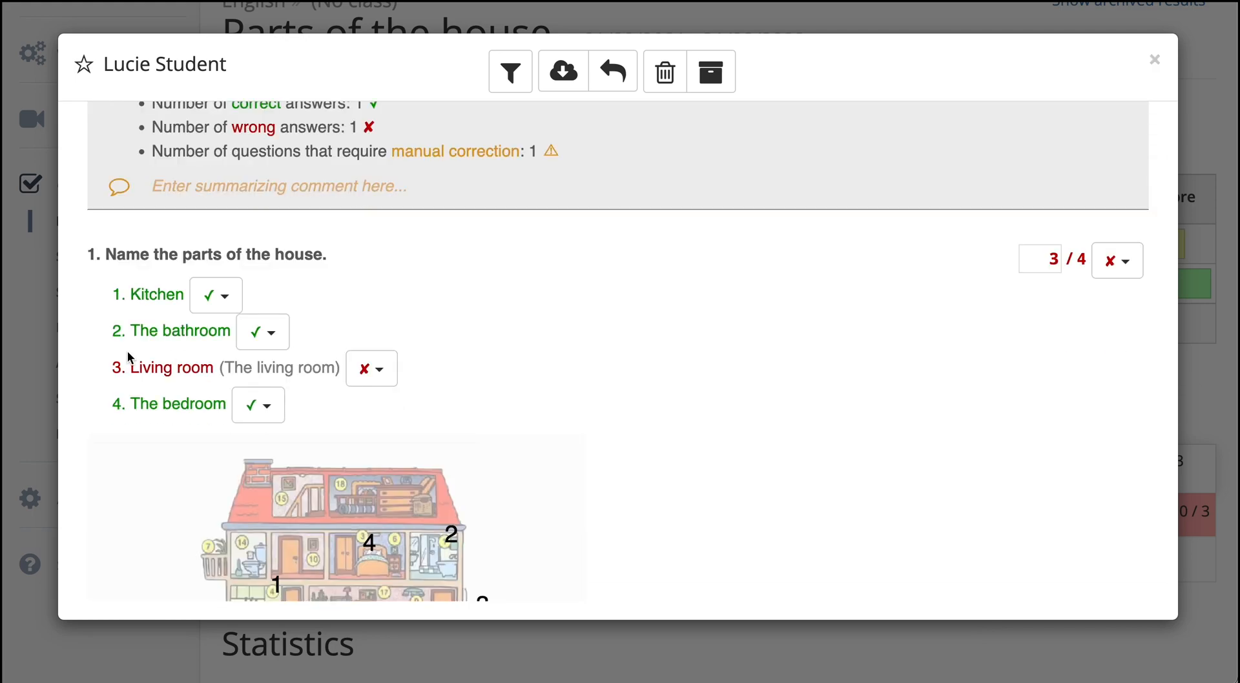
left_click_drag(200, 368, 139, 369)
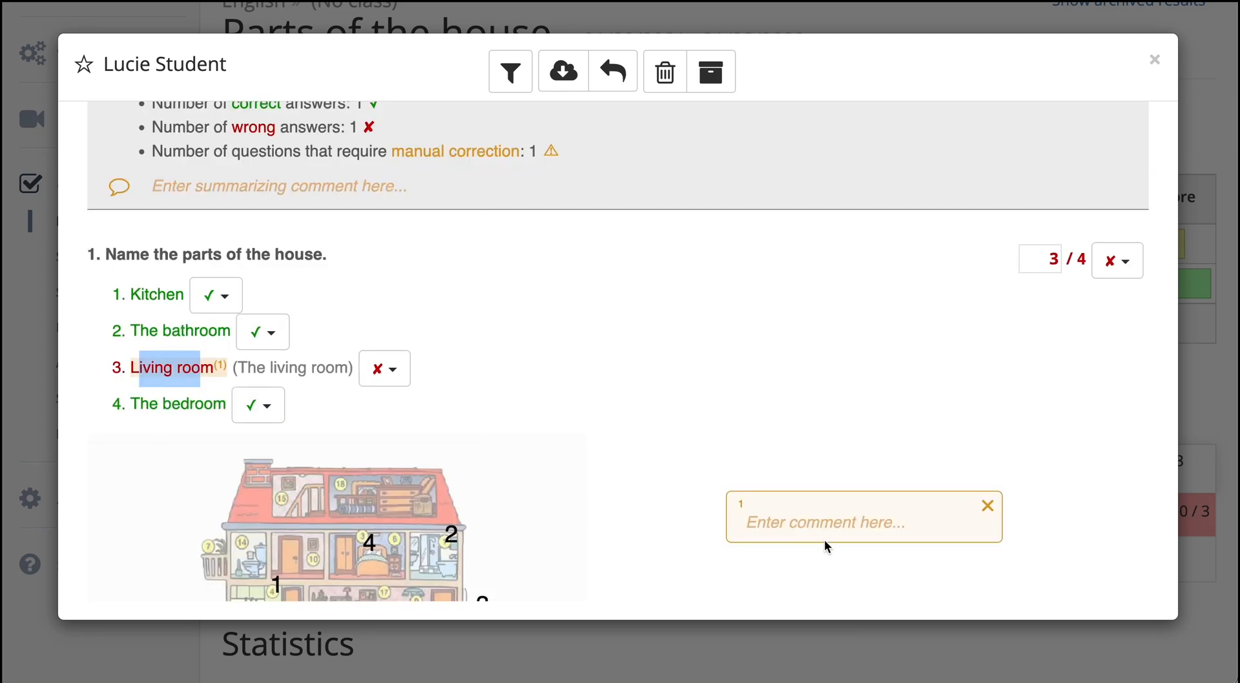
left_click(838, 529)
type("Don't")
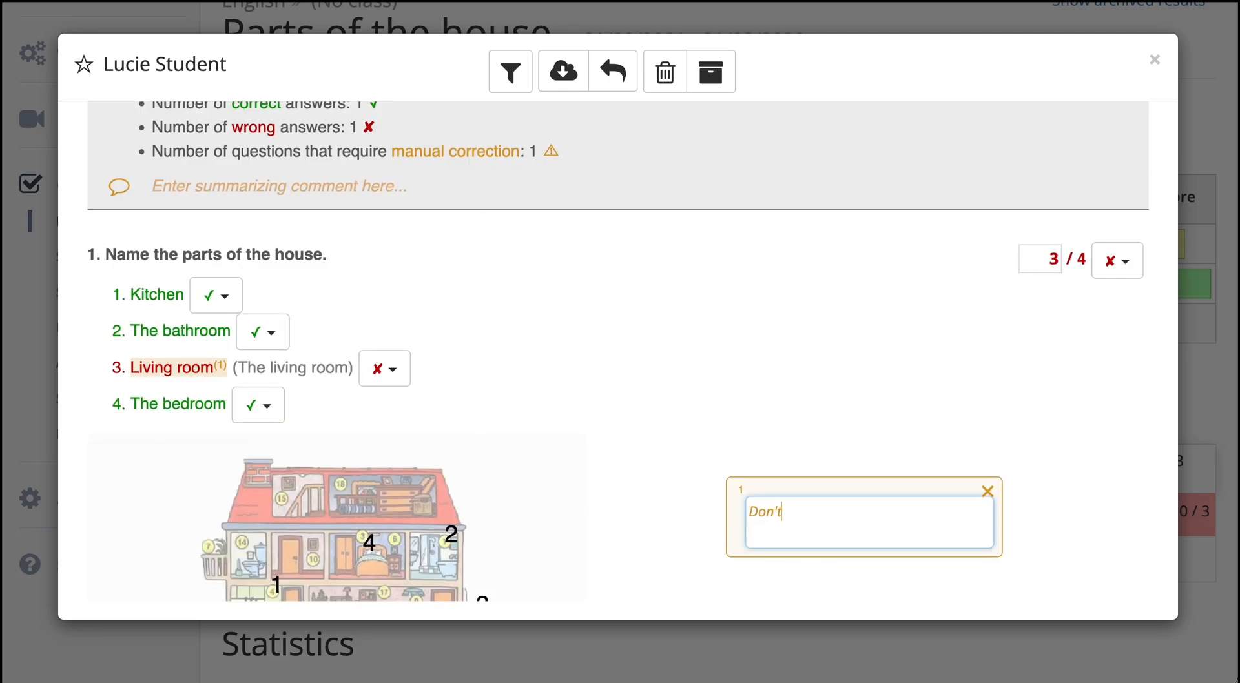
type(" forget the articel")
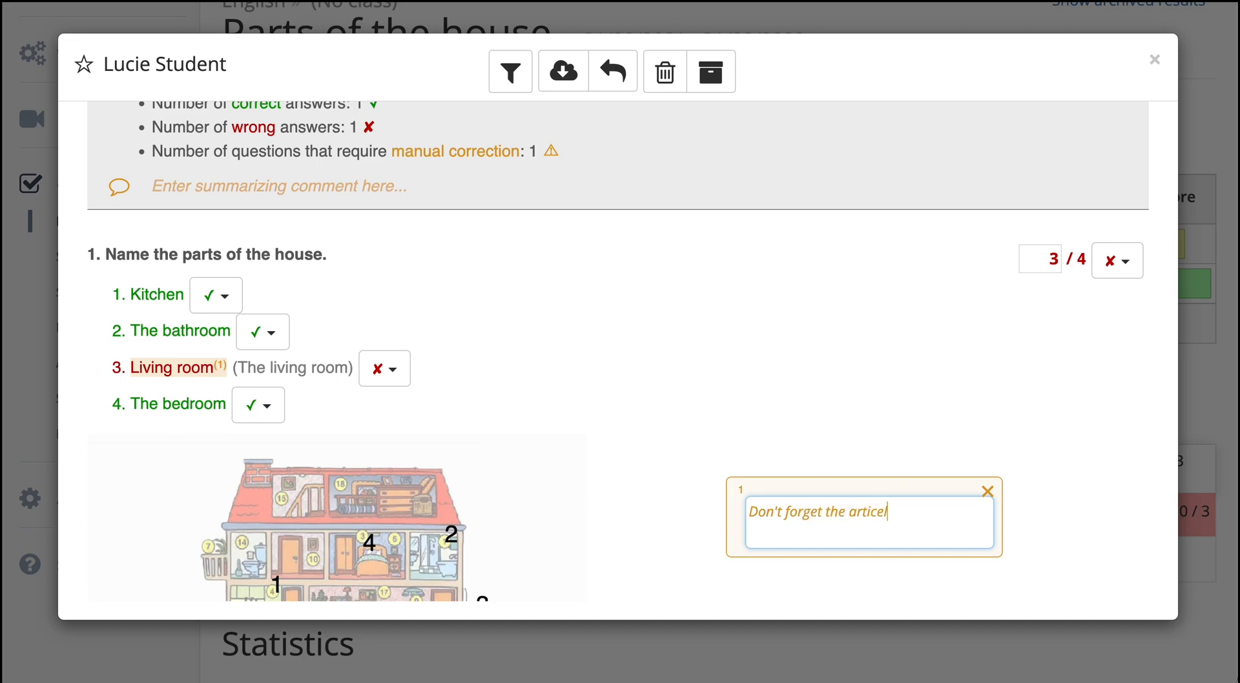
key("BackSpace")
key("BackSpace")
type("le.")
left_click(744, 353)
Step: Set the student's score for question 1 to 4 and for the room description in question 3 to 0
double_click(1053, 259)
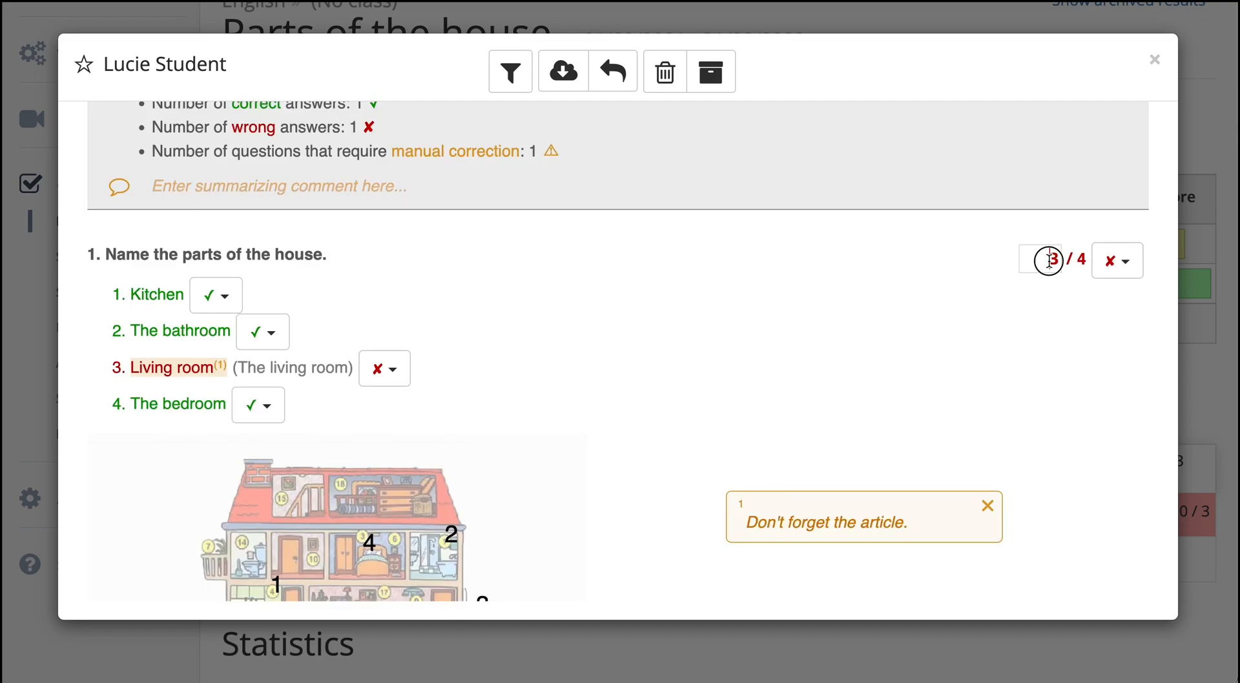
type("4")
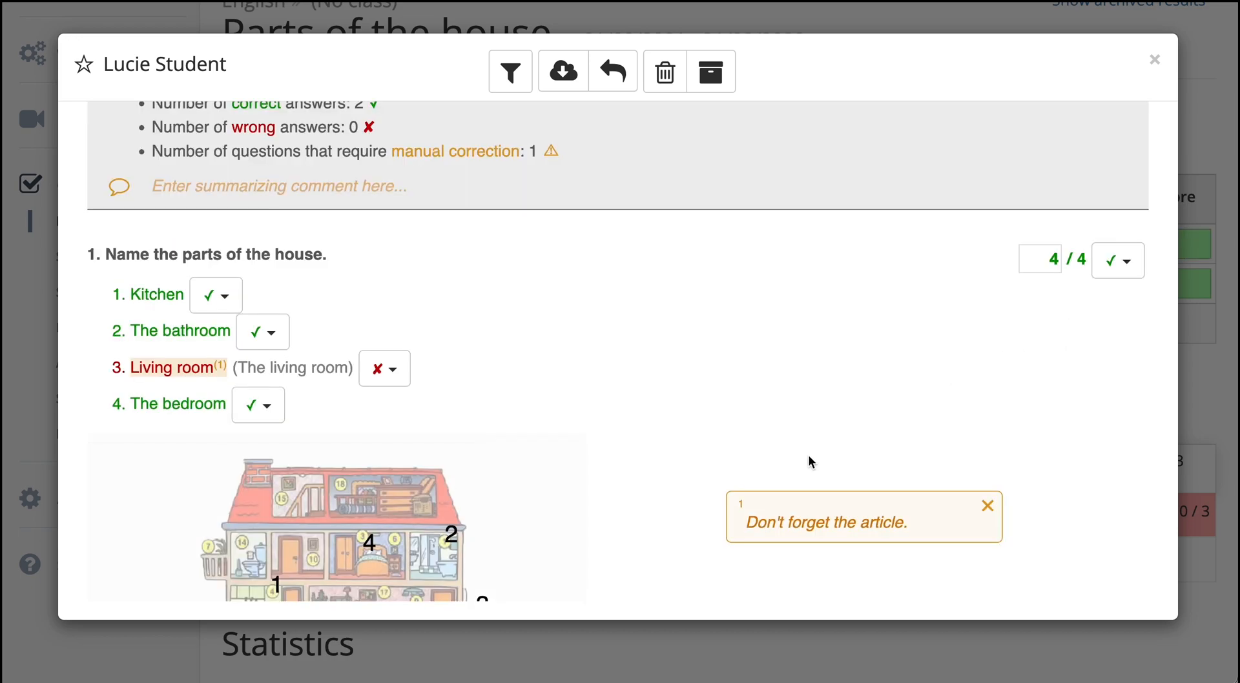
scroll(812, 462, "down", 3)
scroll(812, 462, "down", 3)
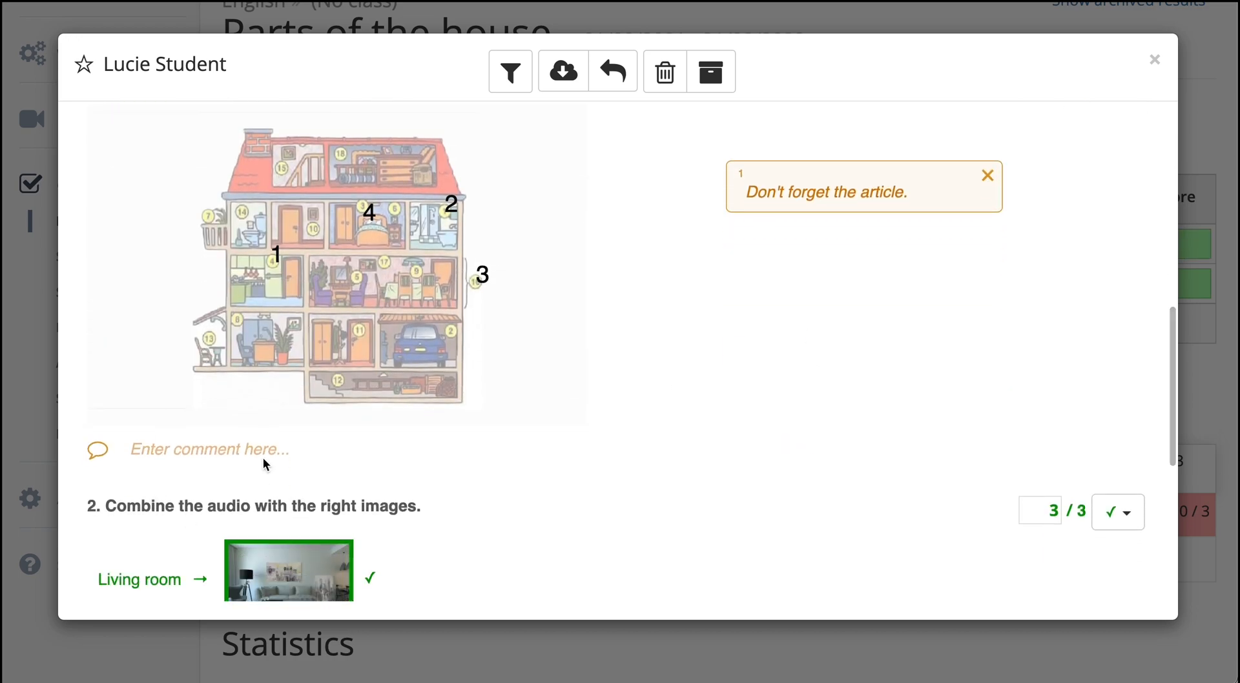
scroll(242, 447, "down", 5)
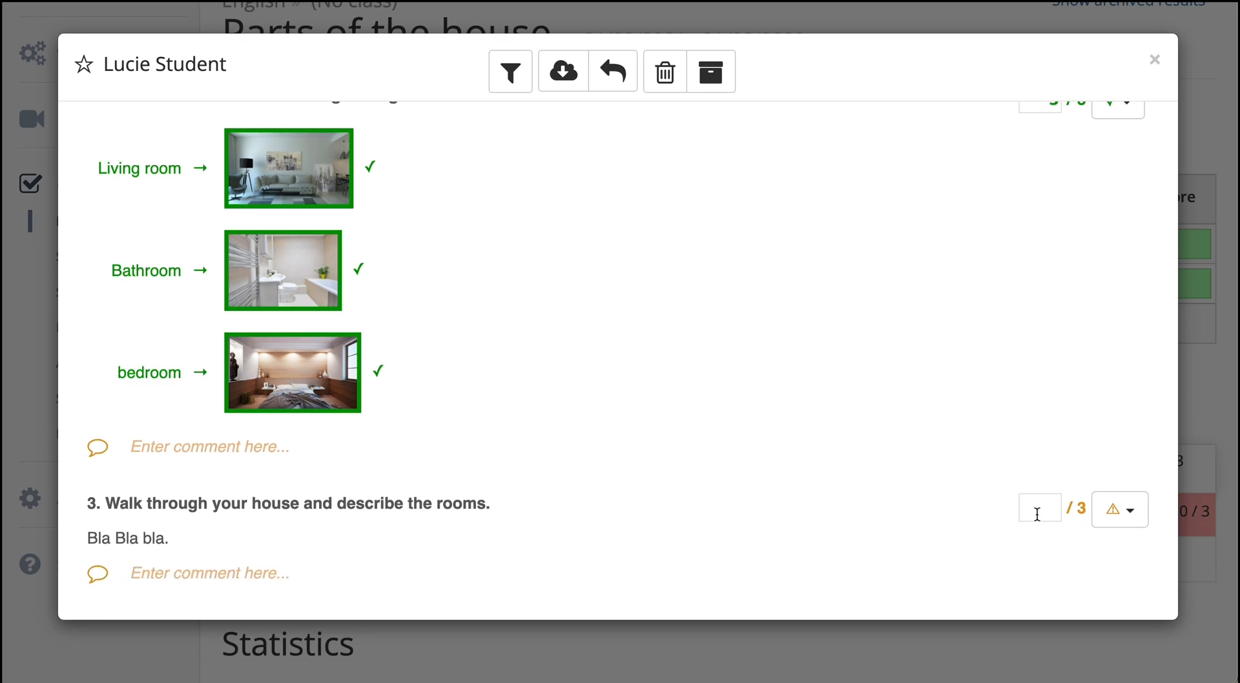
left_click(1046, 511)
type("0")
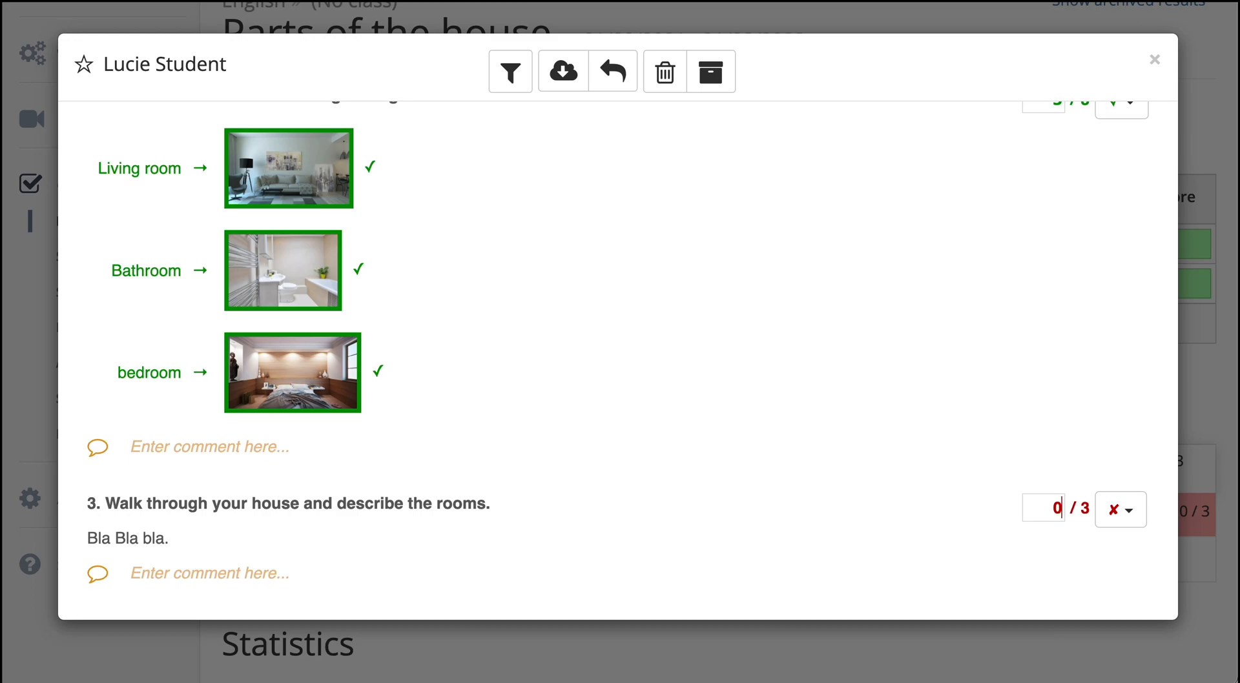
Step: Filter out the correct answers and return the work to the student via email with correction and grades included
scroll(850, 314, "up", 15)
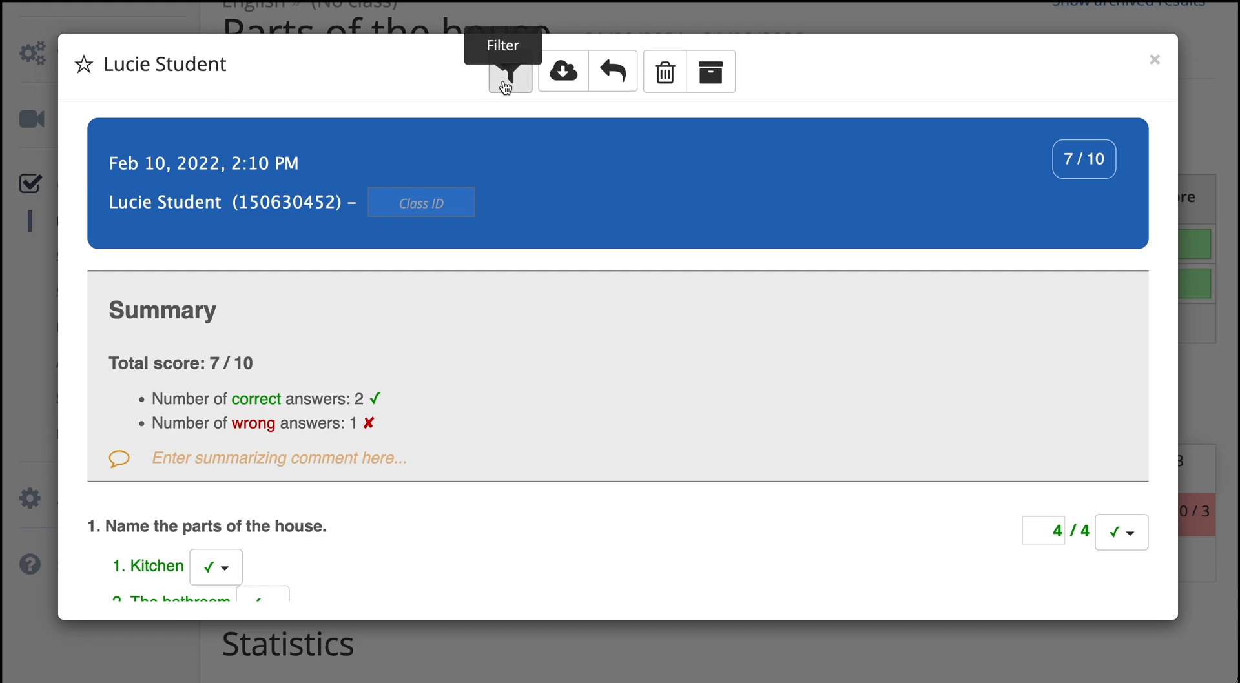
left_click(506, 78)
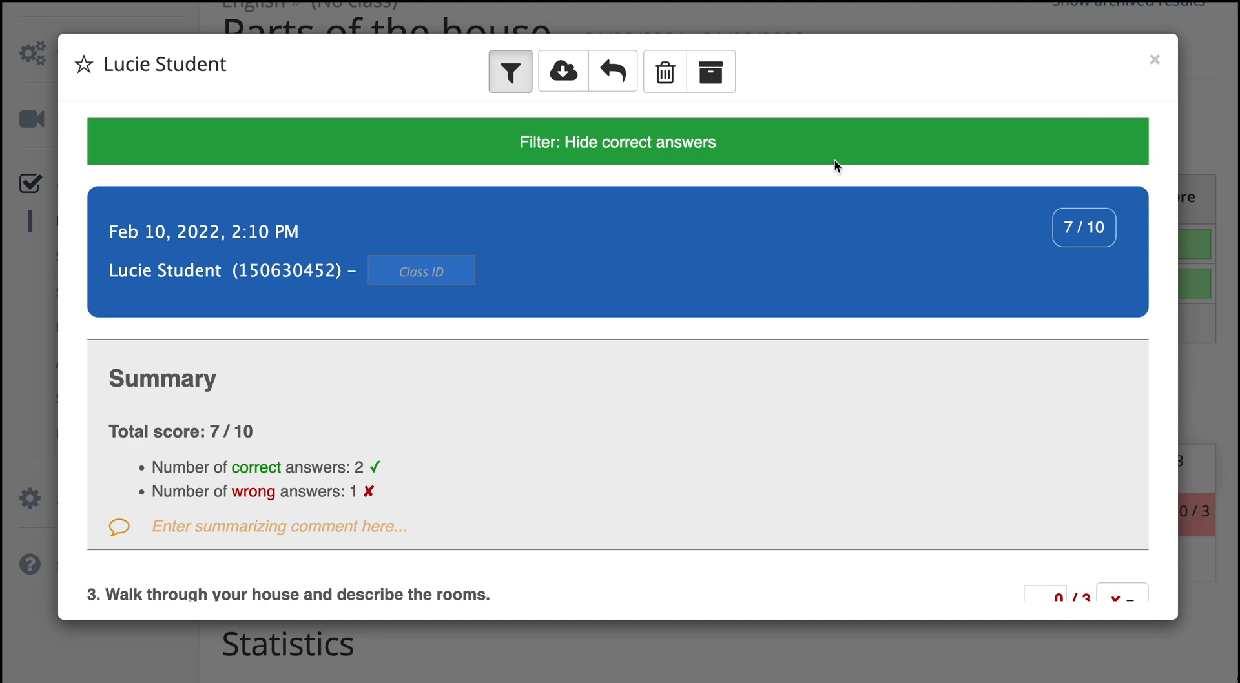
left_click(613, 92)
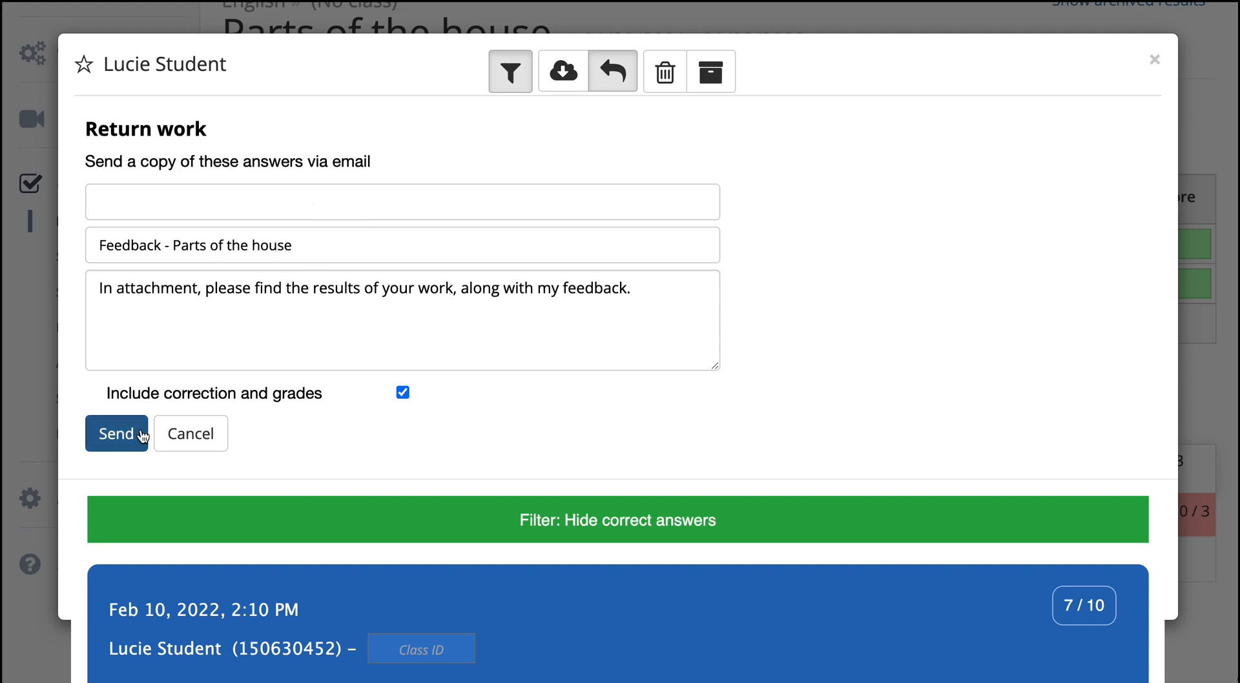
left_click(143, 437)
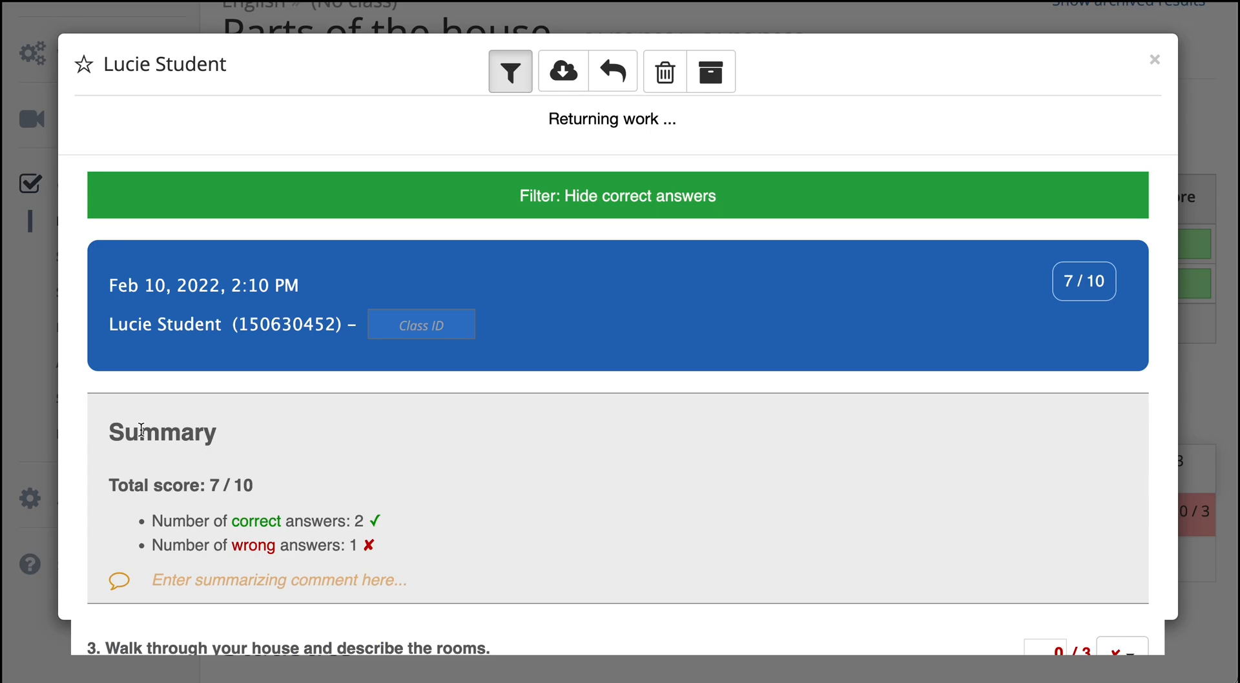